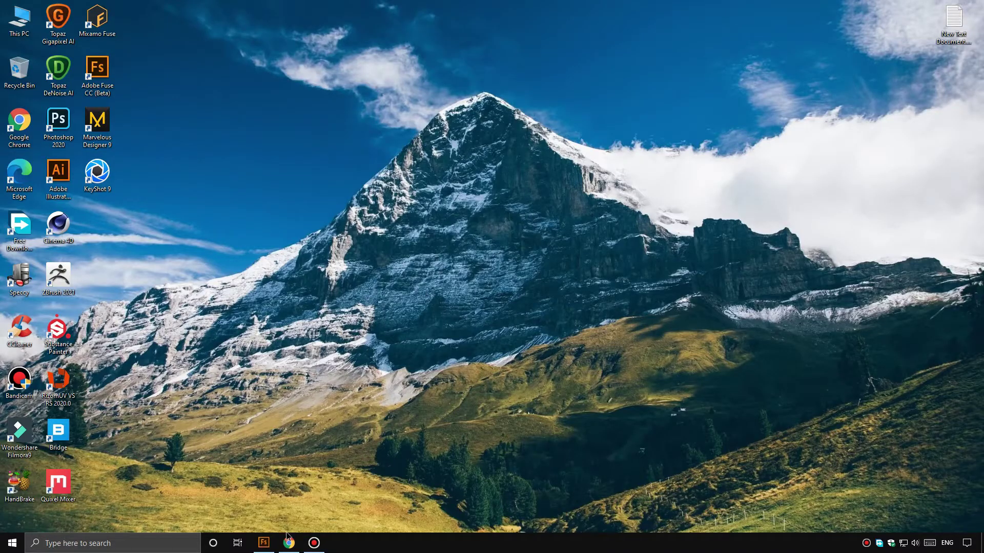
Step: Bring up Mixamo's Fuse page in Chrome offering the newest Adobe Fuse CC (Beta) free
click(288, 542)
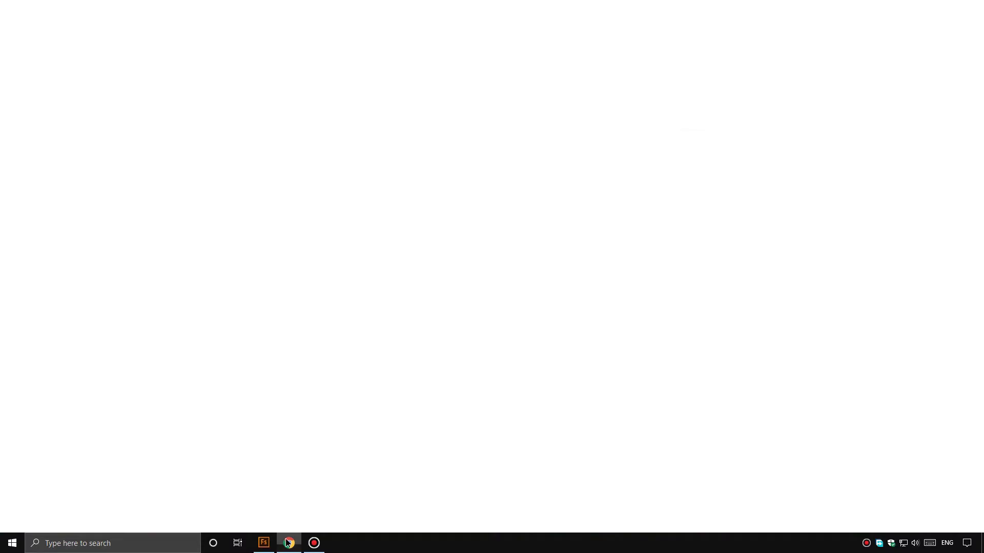
click(103, 27)
click(125, 49)
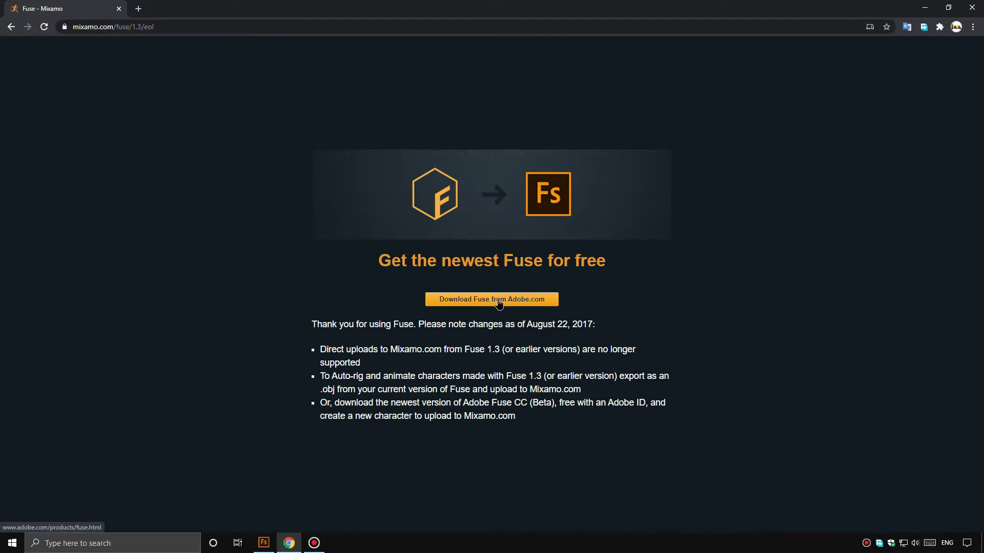
Step: In Adobe Fuse, add the Male Brute A head and orbit to inspect it
click(263, 543)
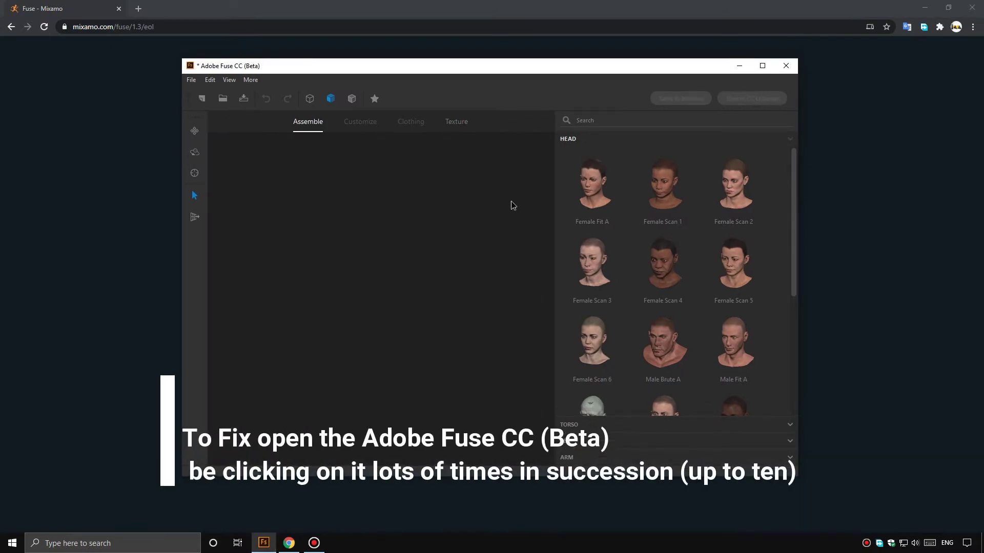
drag(791, 199, 789, 240)
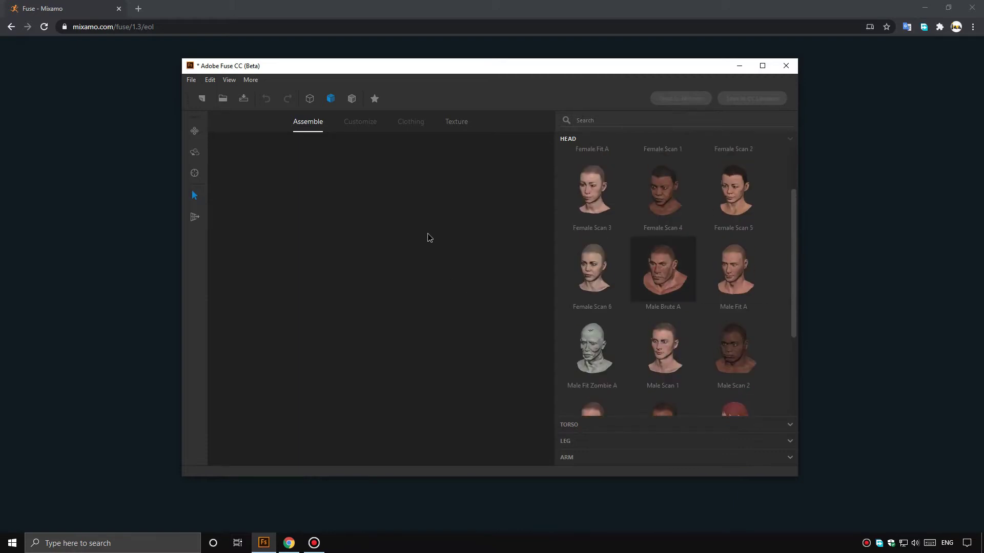
click(763, 65)
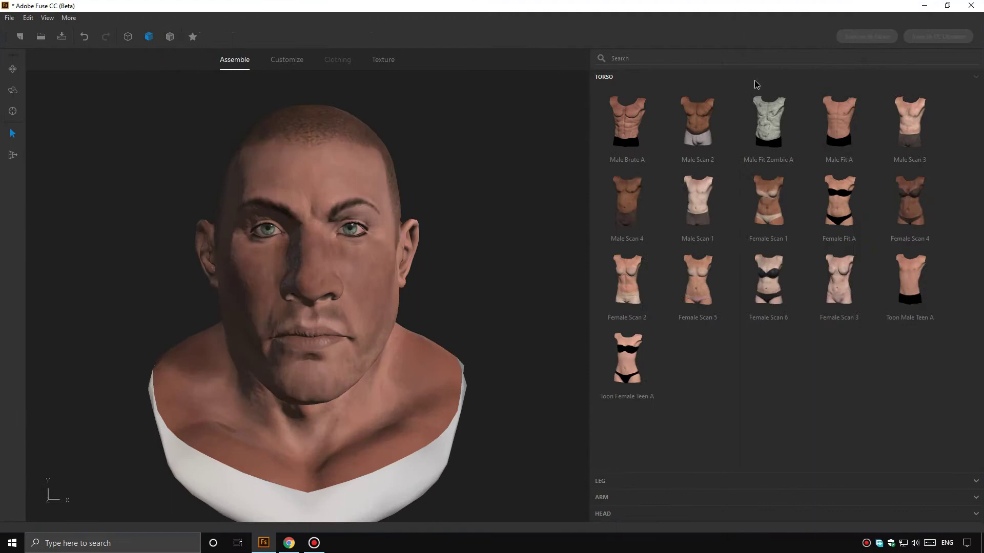
mouse_move(380, 247)
mouse_down()
mouse_move(395, 255)
mouse_move(259, 254)
mouse_move(570, 248)
mouse_move(214, 226)
mouse_up()
click(68, 18)
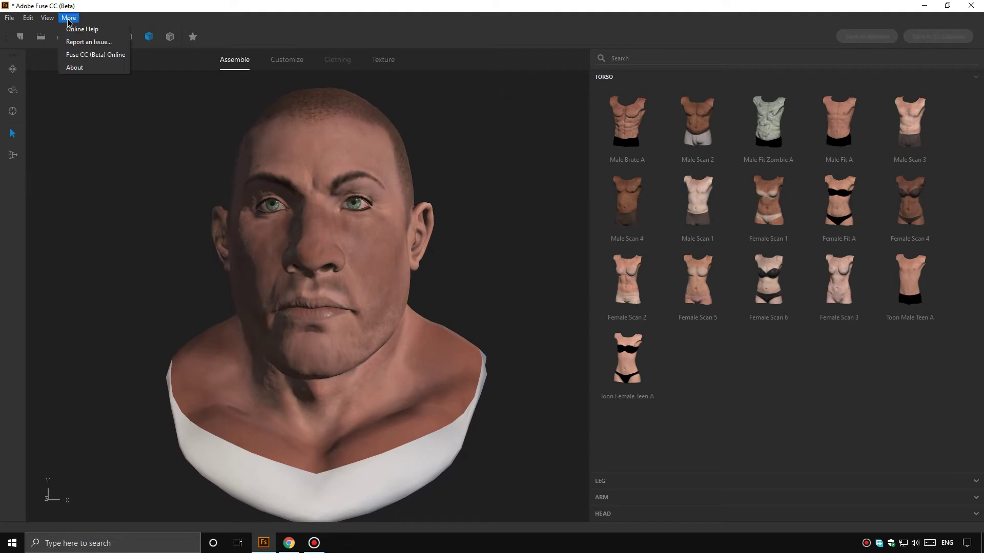
click(71, 68)
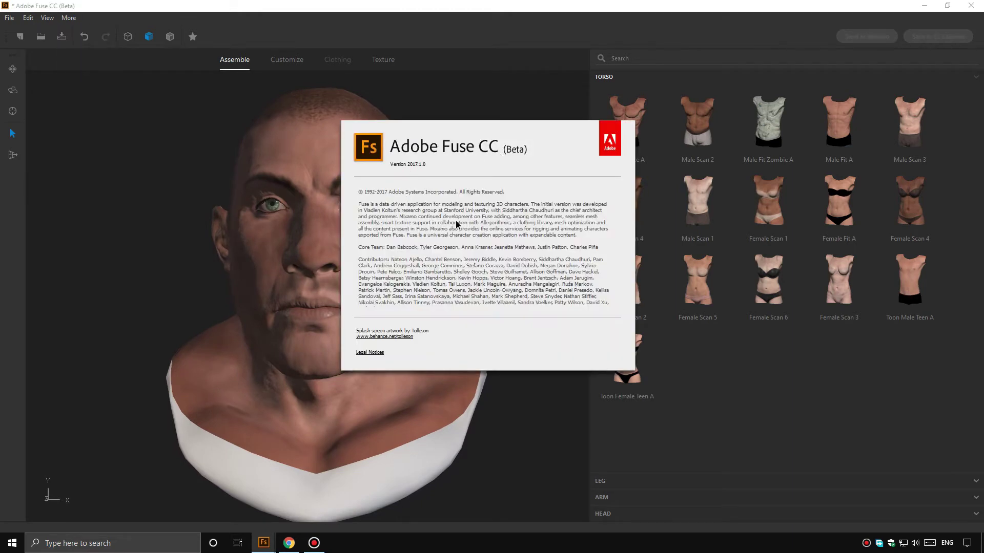
click(495, 202)
mouse_move(492, 204)
mouse_down()
mouse_move(503, 269)
mouse_move(434, 221)
mouse_up()
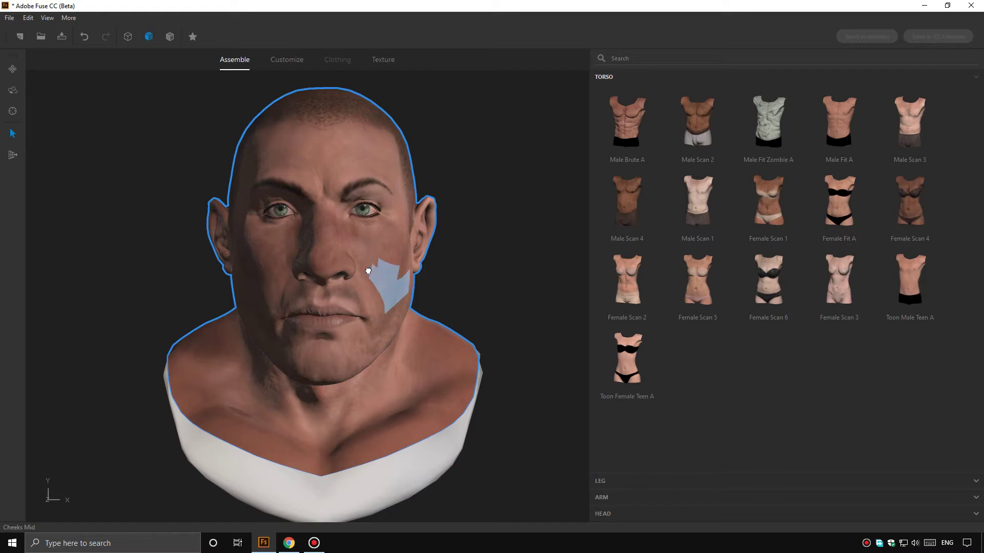
Step: Orbit and zoom around the Male Brute A model to check its profile and body
mouse_move(372, 314)
mouse_down()
mouse_move(325, 307)
mouse_move(447, 304)
mouse_up()
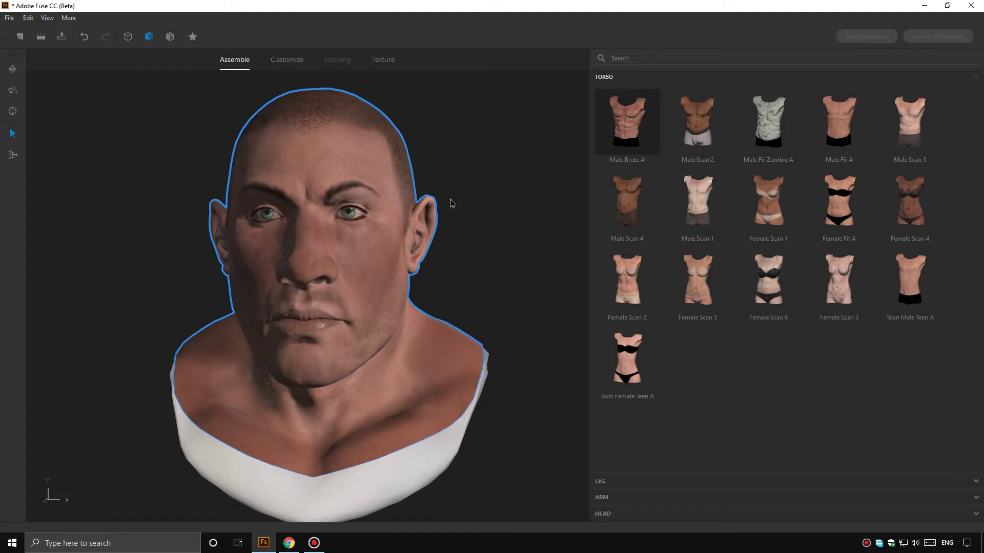
mouse_move(467, 305)
mouse_down()
mouse_move(393, 308)
mouse_move(511, 314)
mouse_move(433, 307)
mouse_up()
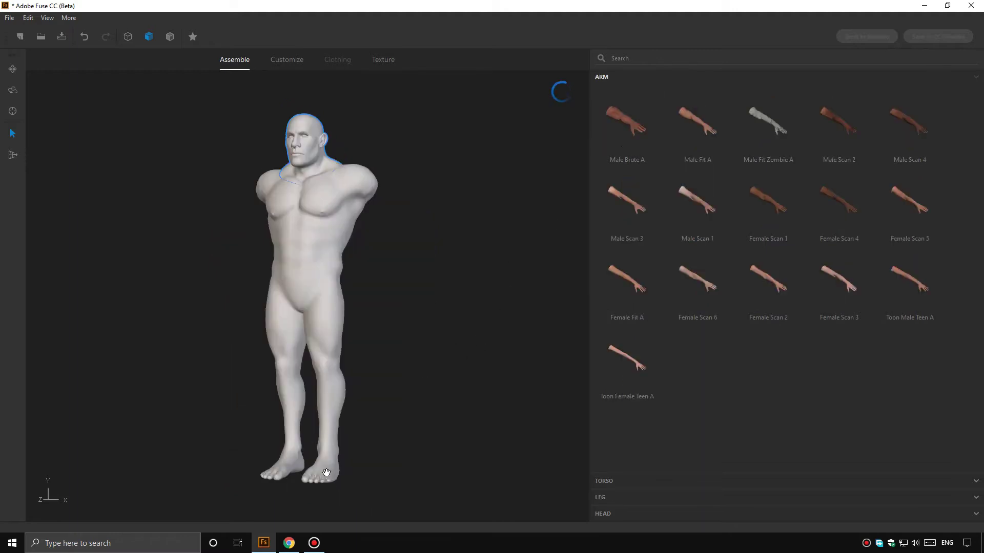
mouse_move(403, 295)
mouse_down()
mouse_move(503, 287)
mouse_move(258, 272)
mouse_move(498, 299)
mouse_up()
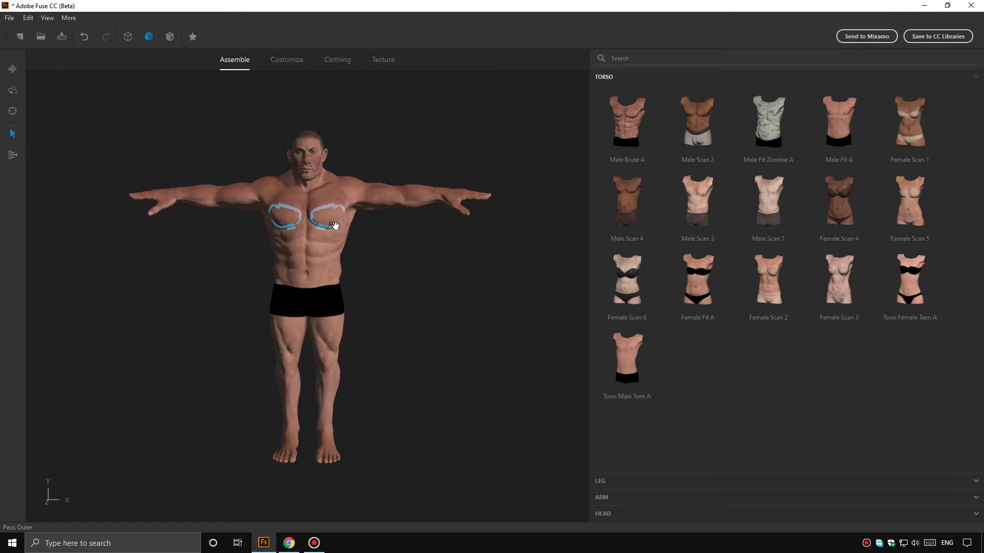
scroll(417, 232, up, 5)
mouse_move(417, 233)
mouse_down()
mouse_move(295, 237)
mouse_move(445, 220)
mouse_up()
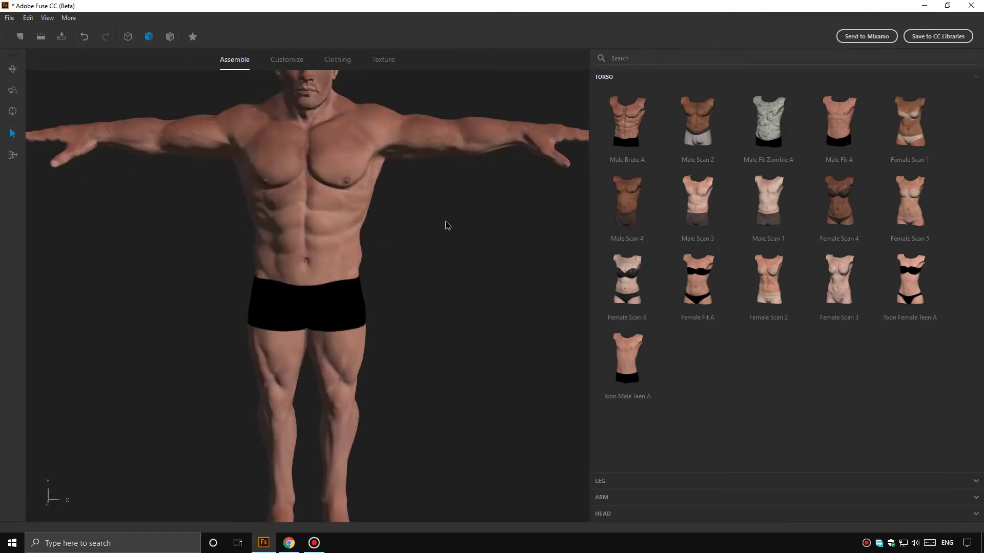
scroll(440, 218, down, 3)
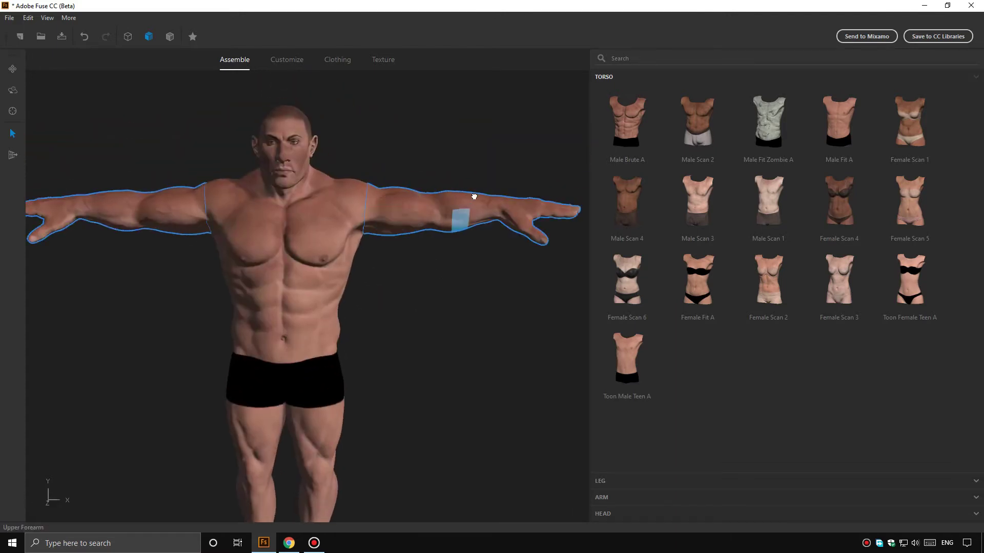
Step: Re-frame the full muscular figure from front and side views, and show the head choices
mouse_move(480, 186)
mouse_down()
mouse_move(437, 294)
mouse_move(378, 282)
mouse_move(494, 241)
mouse_up()
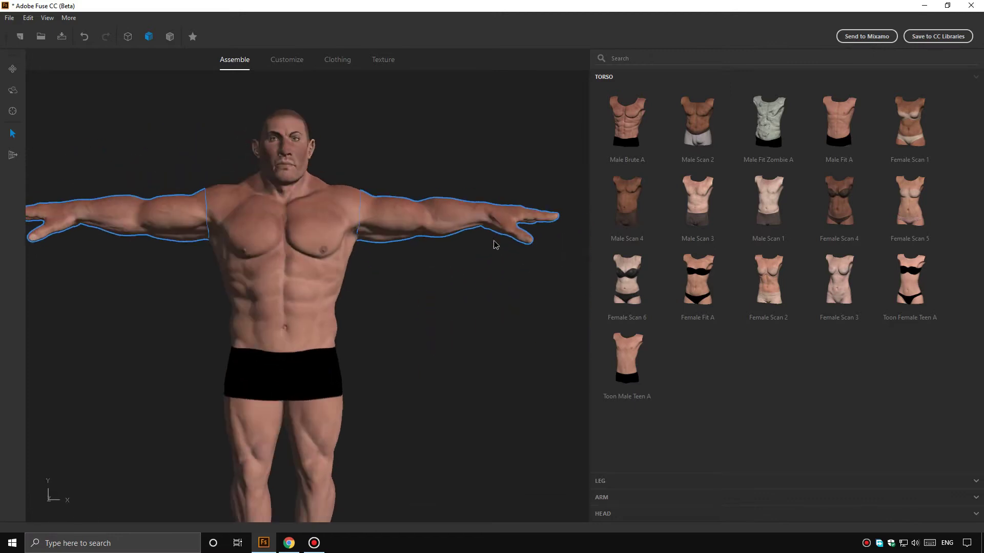
middle_drag(391, 288, 443, 300)
mouse_move(442, 300)
mouse_down()
mouse_move(496, 293)
mouse_move(389, 293)
mouse_move(378, 254)
mouse_up()
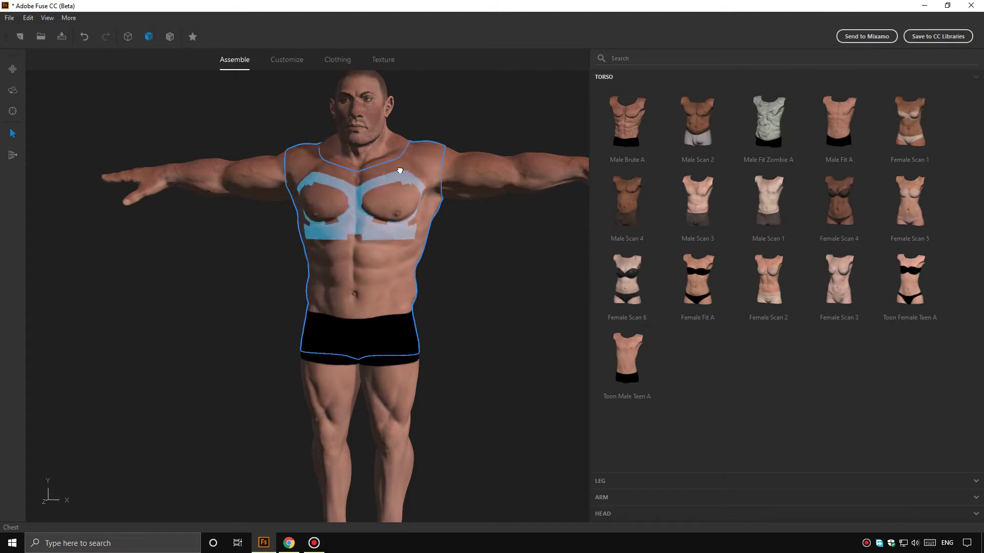
mouse_move(429, 278)
mouse_down()
mouse_move(333, 269)
mouse_move(352, 278)
mouse_move(514, 277)
mouse_move(552, 266)
mouse_up()
middle_drag(551, 266, 305, 256)
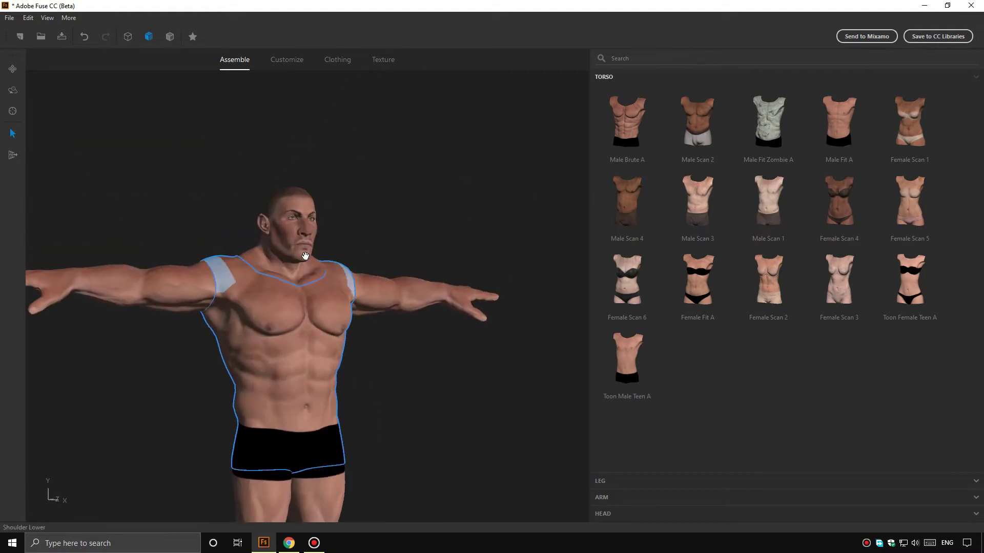
scroll(305, 256, up, 3)
scroll(305, 256, up, 3)
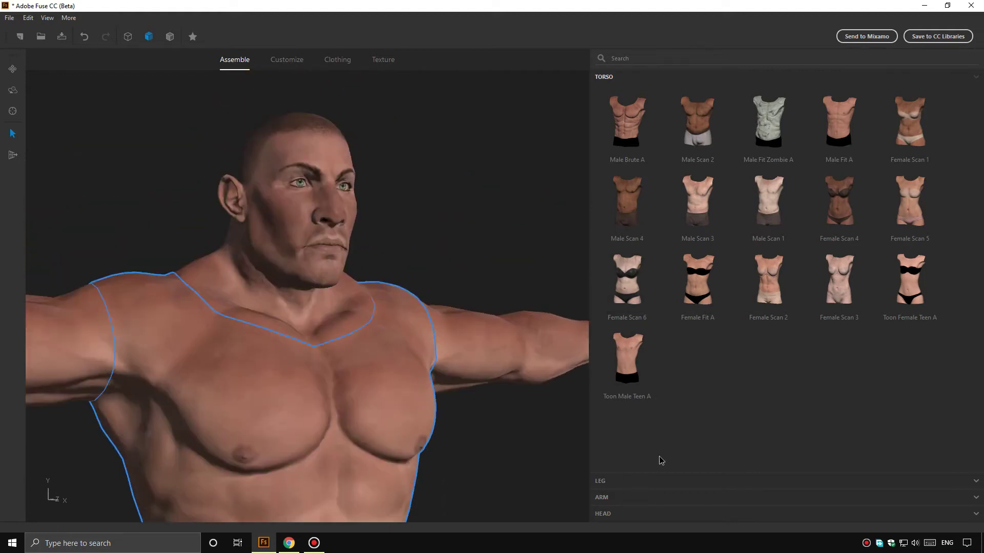
click(645, 515)
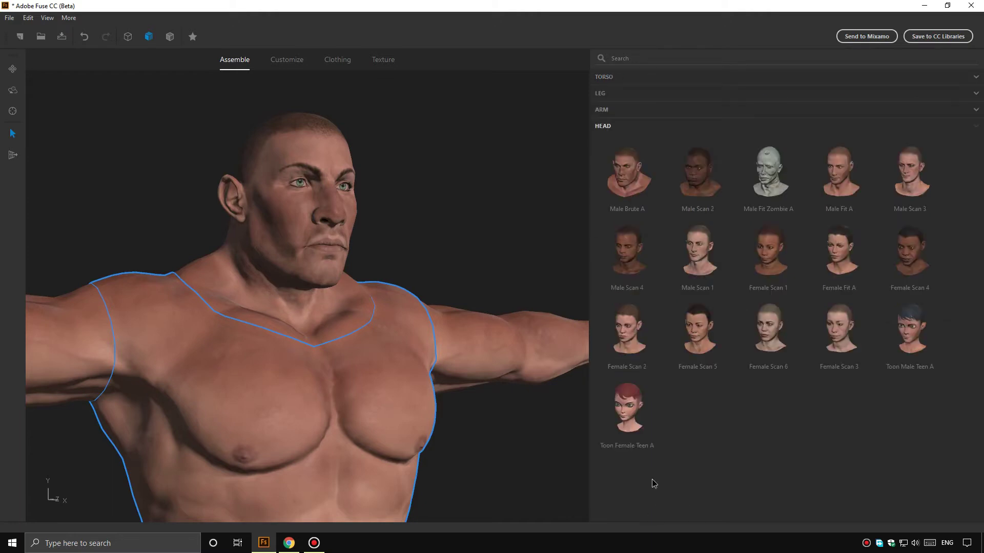
Step: In Customize > FACE, set Angry and Upper Lip Up to 100, leaving Worried at 0
click(285, 62)
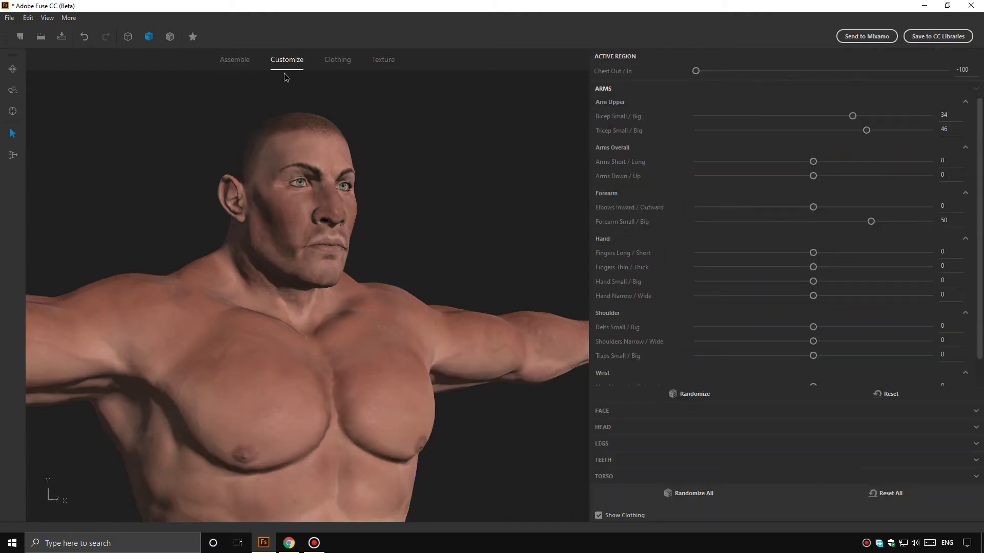
click(625, 412)
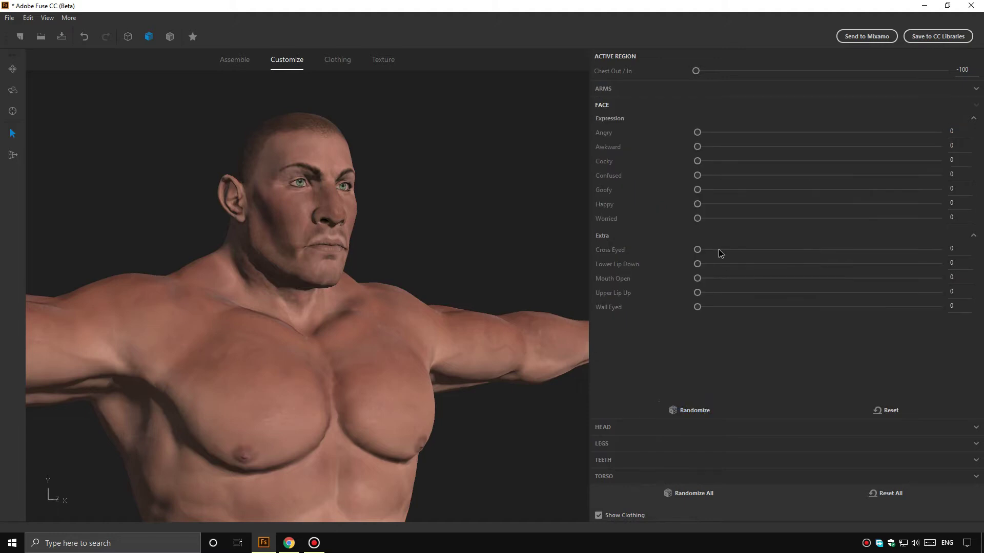
drag(697, 132, 947, 137)
drag(775, 296, 959, 288)
drag(444, 244, 431, 252)
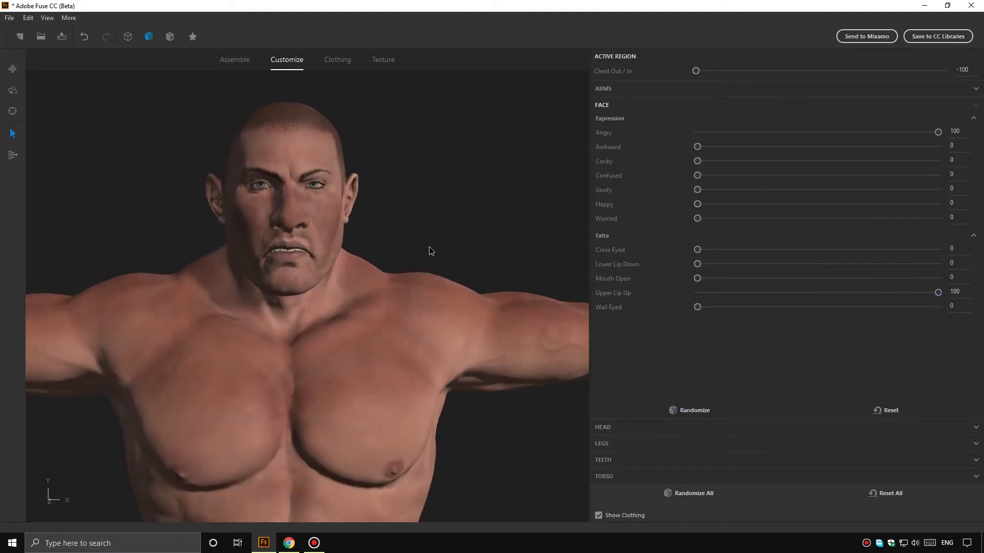
mouse_move(697, 219)
mouse_down()
mouse_move(815, 219)
mouse_move(522, 224)
mouse_up()
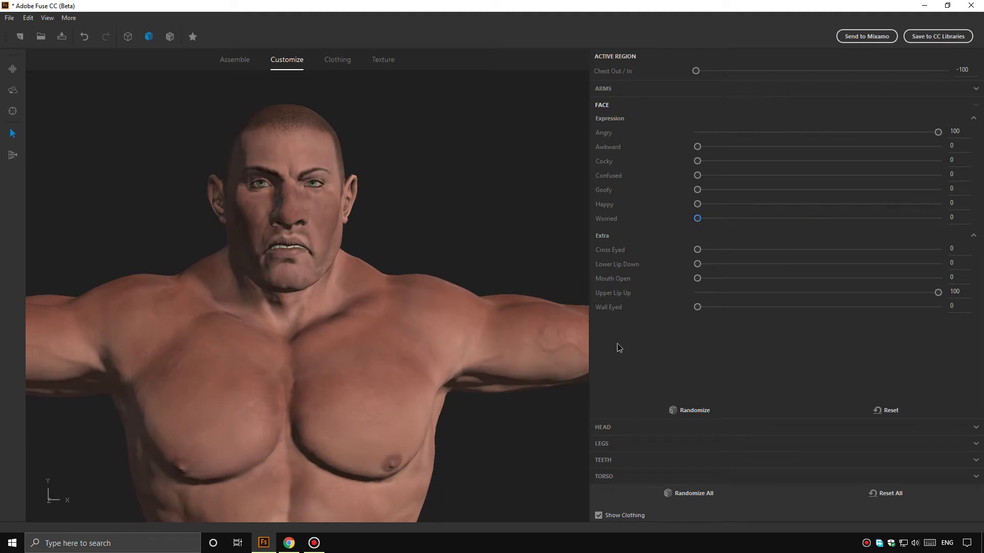
Step: Browse the HEAD, LEGS, TEETH and TORSO shape settings of the brute
click(628, 427)
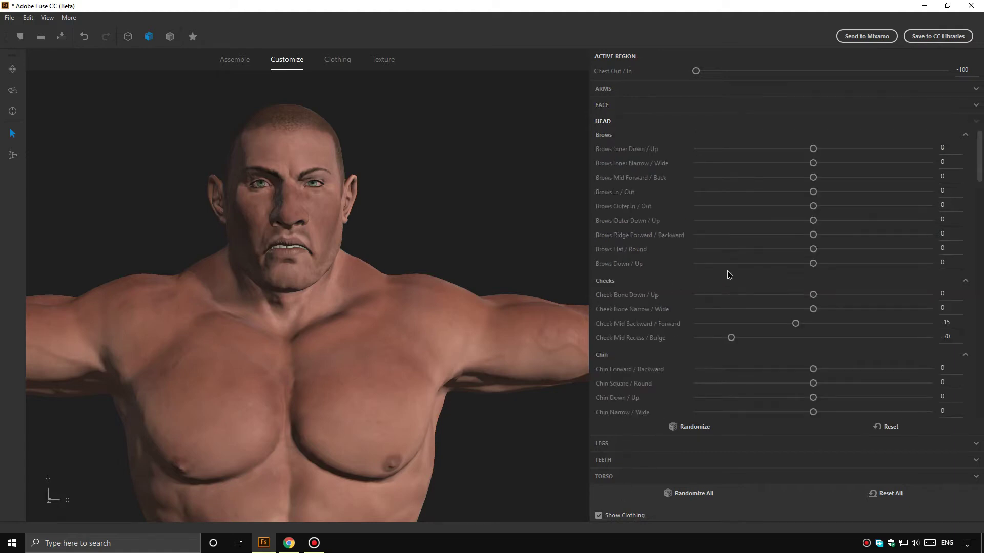
scroll(379, 379, down, 5)
scroll(384, 333, down, 2)
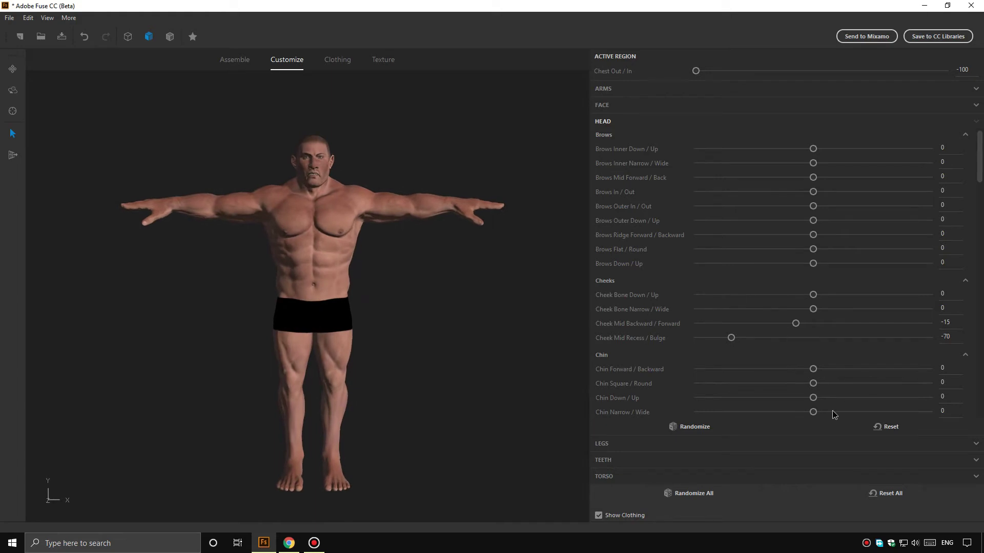
click(634, 445)
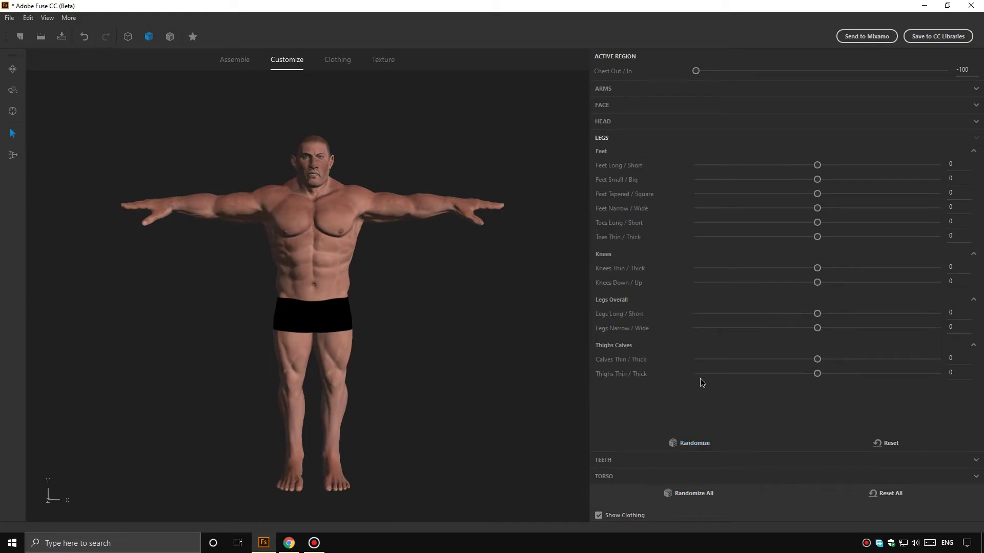
click(656, 461)
scroll(333, 169, up, 2)
scroll(335, 195, up, 2)
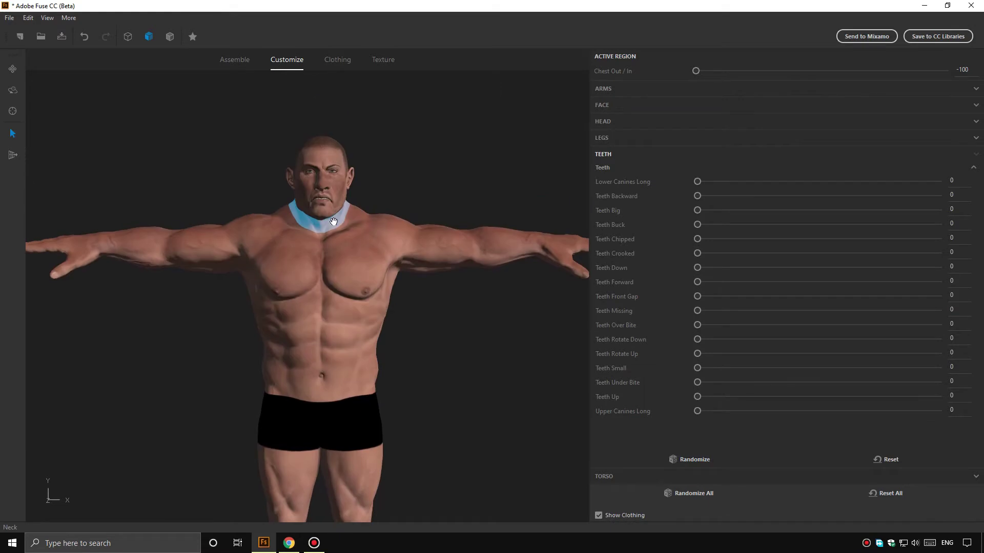
scroll(335, 226, up, 2)
scroll(337, 259, up, 2)
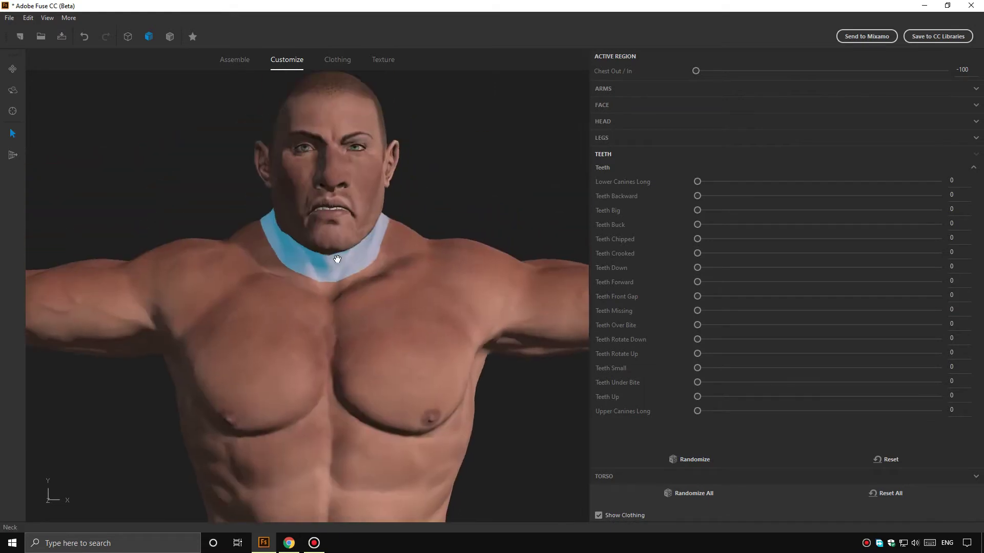
click(619, 477)
click(636, 276)
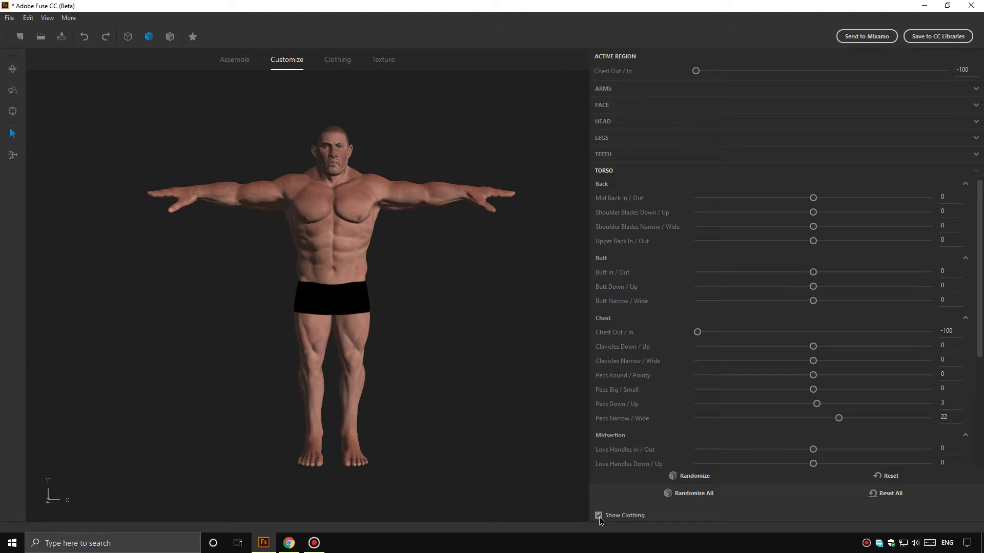
Step: Dress the brute in the ACU Rolled Up Sleeves shirt, ACU Knee Pads trousers and boots
click(339, 60)
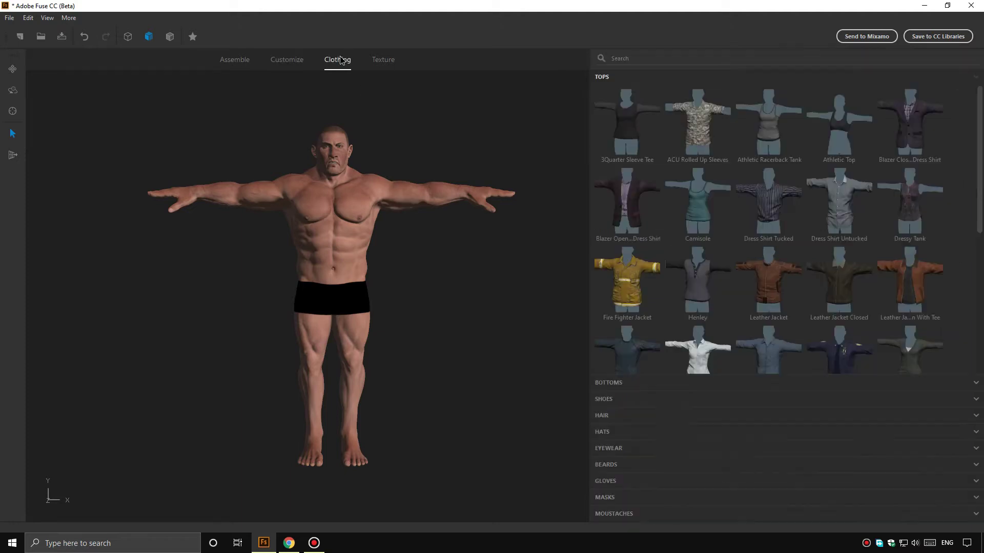
scroll(522, 149, up, 3)
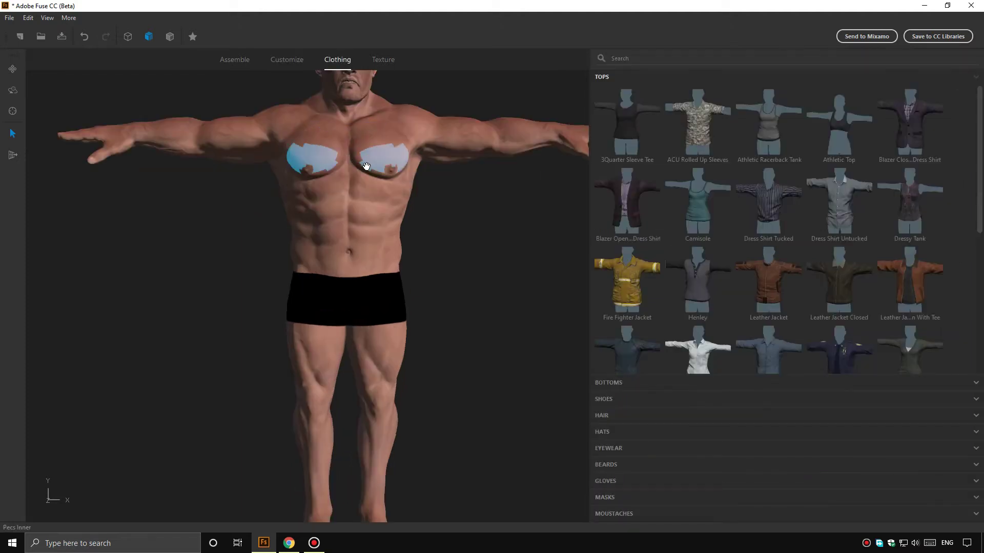
click(697, 129)
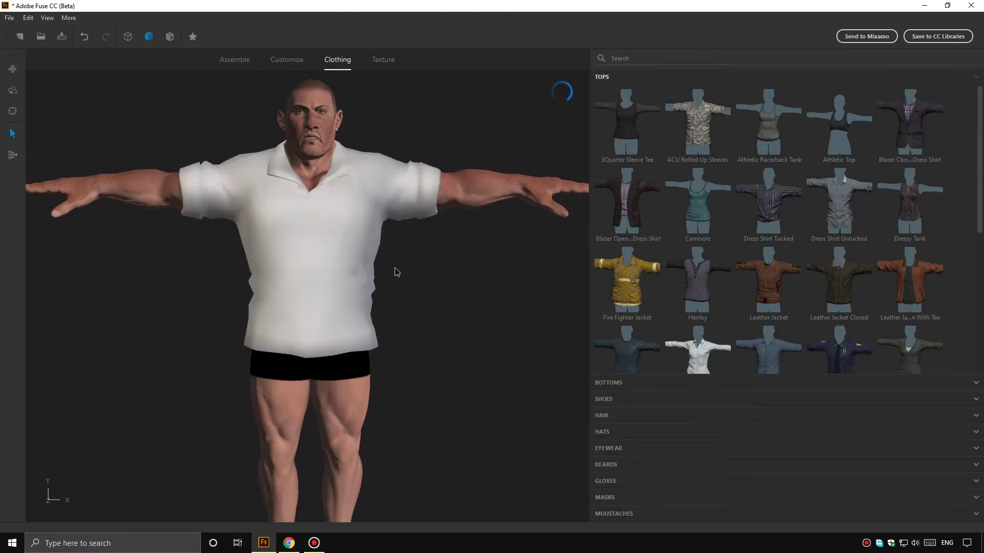
click(623, 383)
click(697, 134)
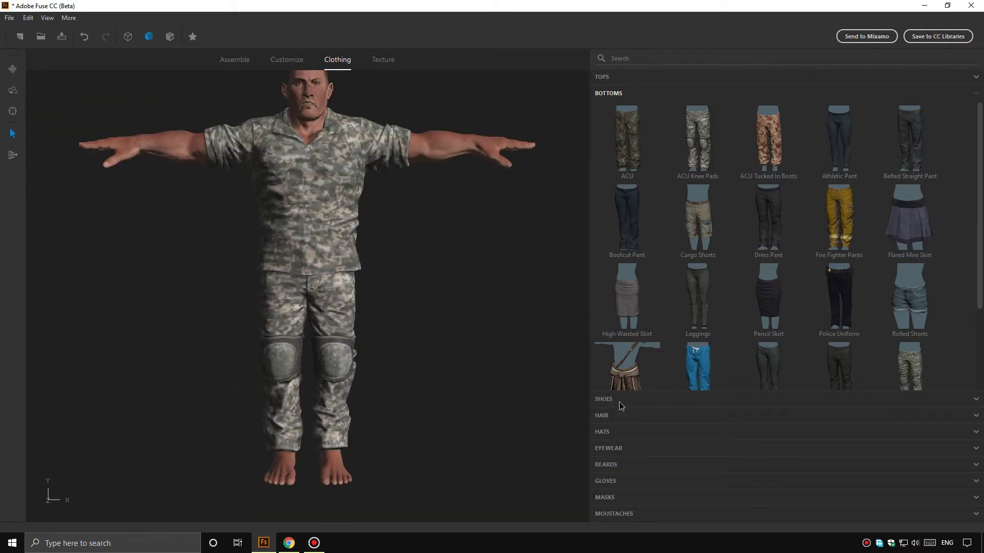
click(619, 403)
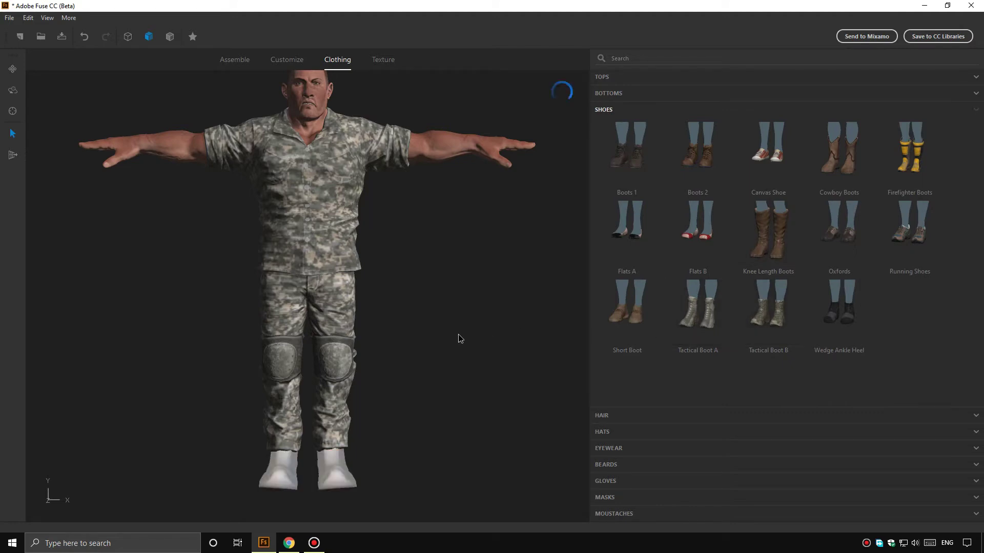
drag(438, 381, 461, 377)
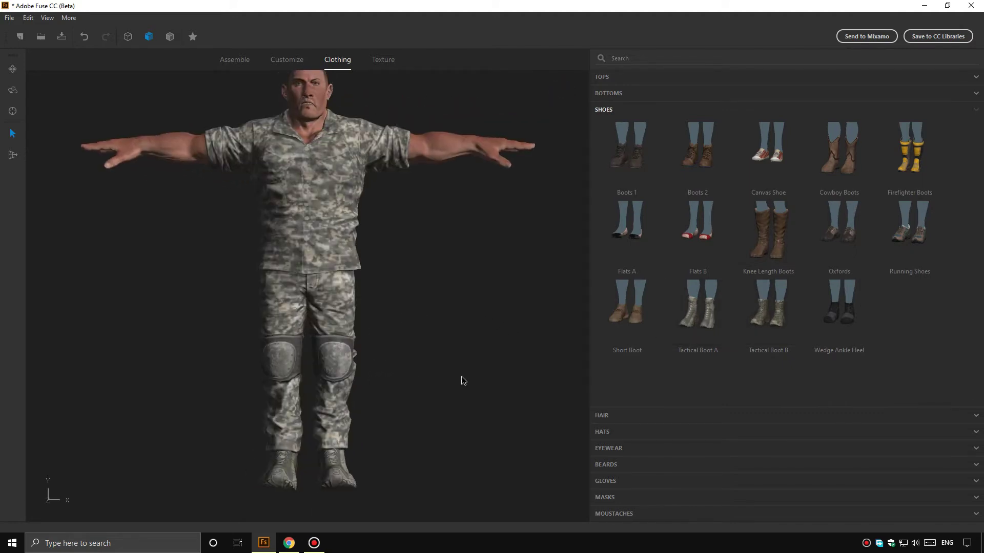
Step: Skip hairstyles and put the Advanced Combat Helmet on the character's head
click(622, 417)
scroll(740, 266, down, 1)
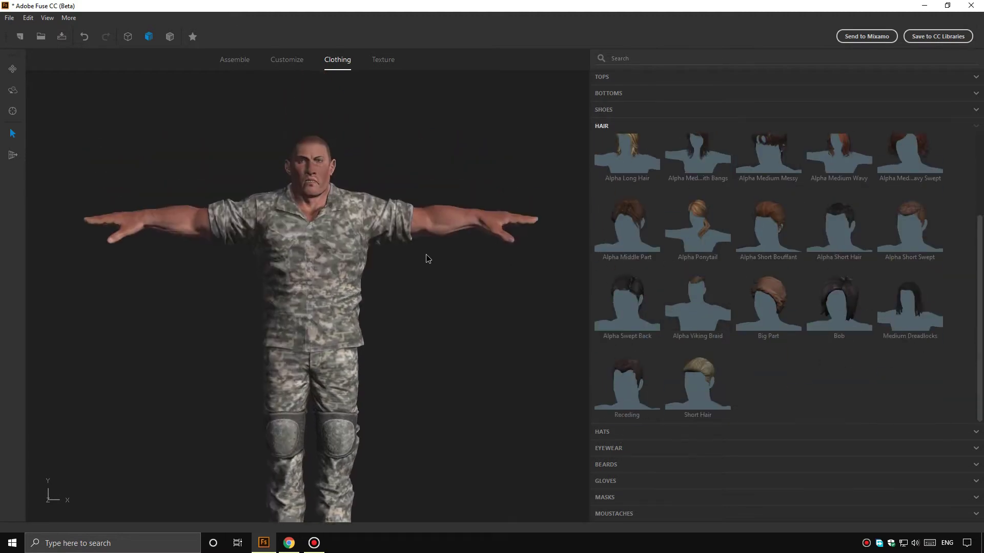
scroll(310, 159, up, 2)
scroll(322, 231, up, 2)
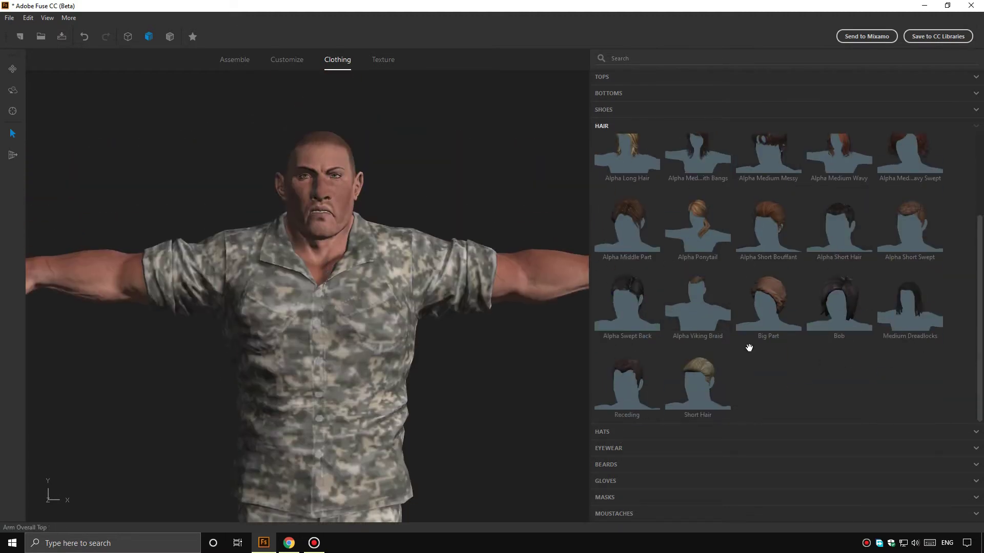
click(645, 432)
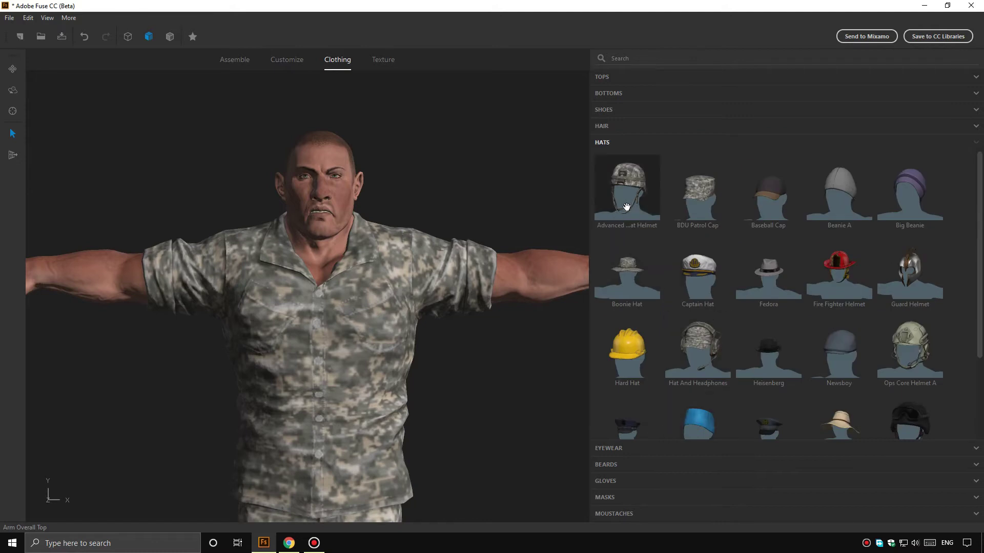
scroll(889, 369, down, 2)
scroll(850, 353, up, 2)
drag(461, 252, 461, 251)
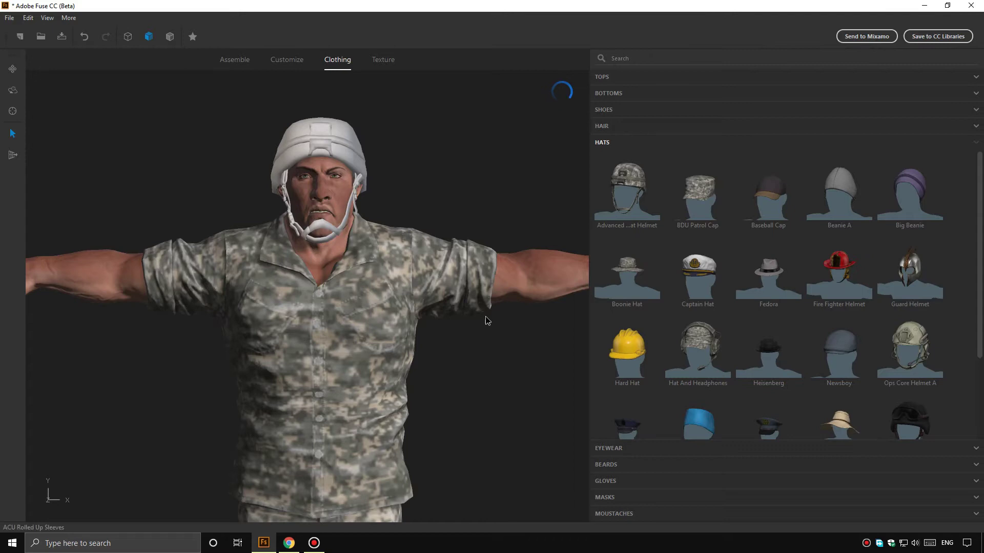
mouse_move(482, 197)
mouse_down()
mouse_move(545, 204)
mouse_move(298, 201)
mouse_move(448, 202)
mouse_up()
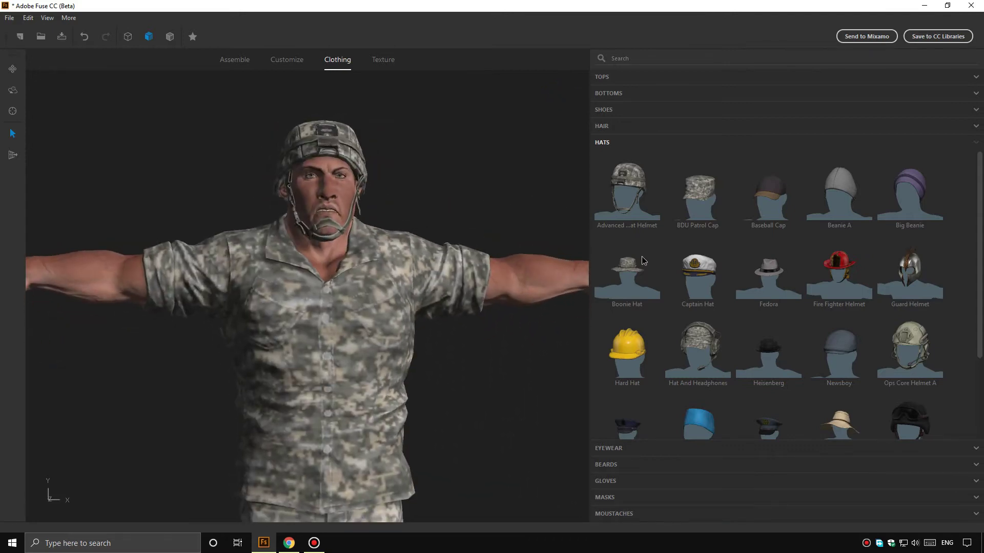
Step: Add Goggles A eyewear and the Alpha Thick Goatee beard
click(610, 453)
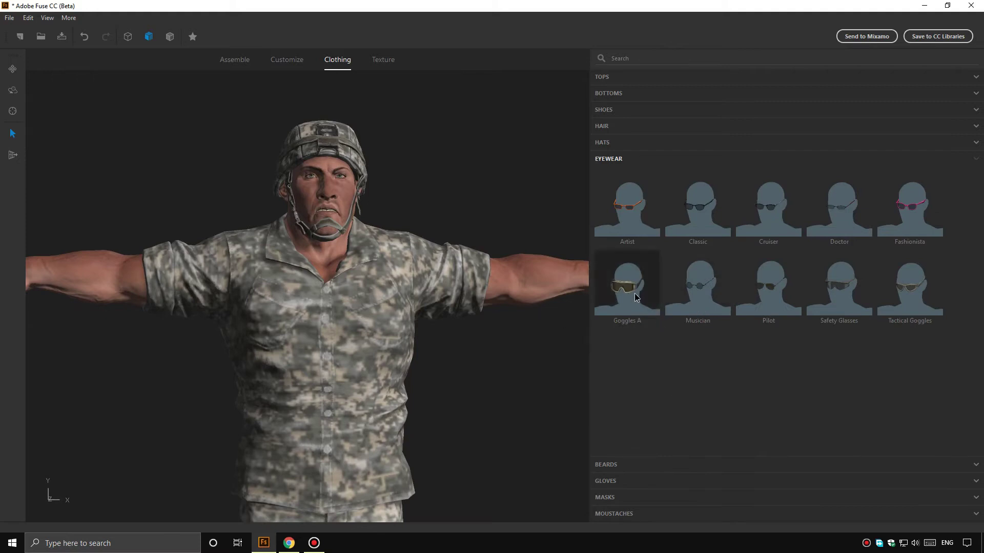
mouse_move(443, 187)
mouse_down()
mouse_move(349, 187)
mouse_move(507, 194)
mouse_move(441, 192)
mouse_up()
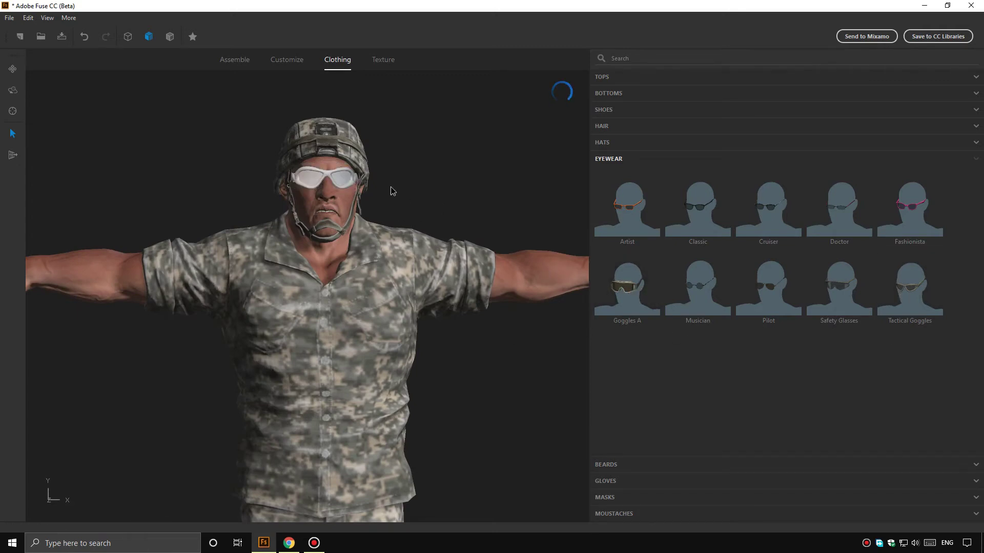
mouse_move(373, 191)
mouse_down()
mouse_move(500, 190)
mouse_move(395, 188)
mouse_up()
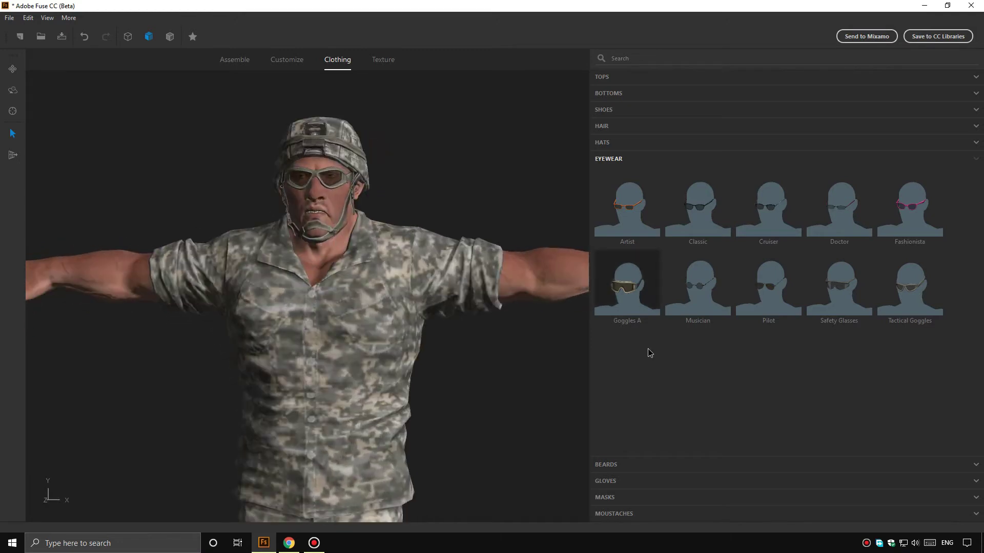
click(647, 465)
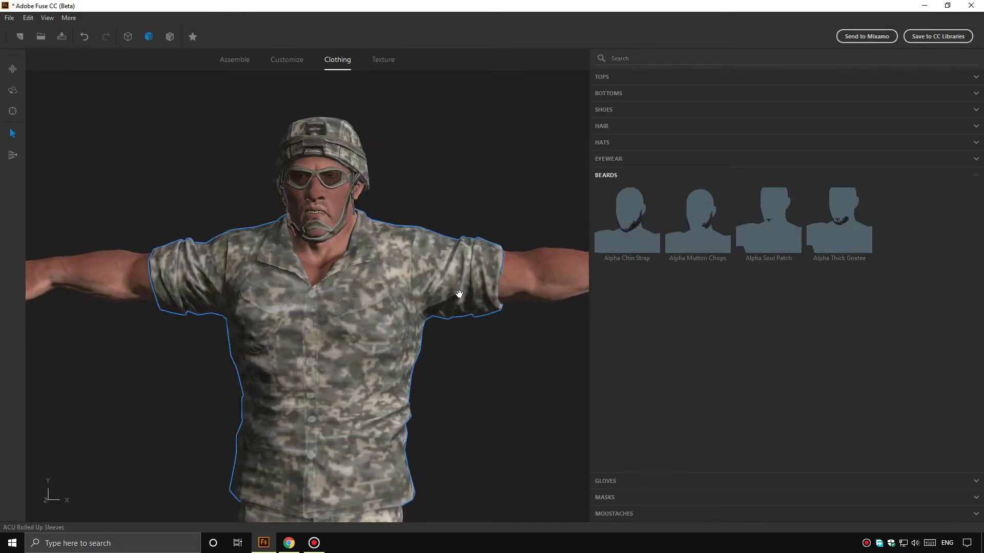
drag(463, 295, 606, 297)
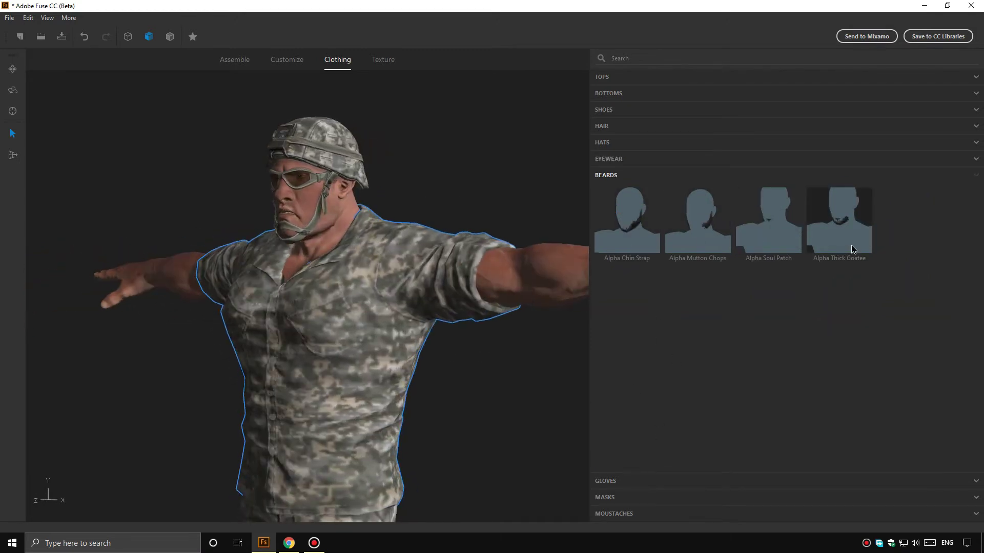
click(840, 234)
drag(446, 348, 565, 368)
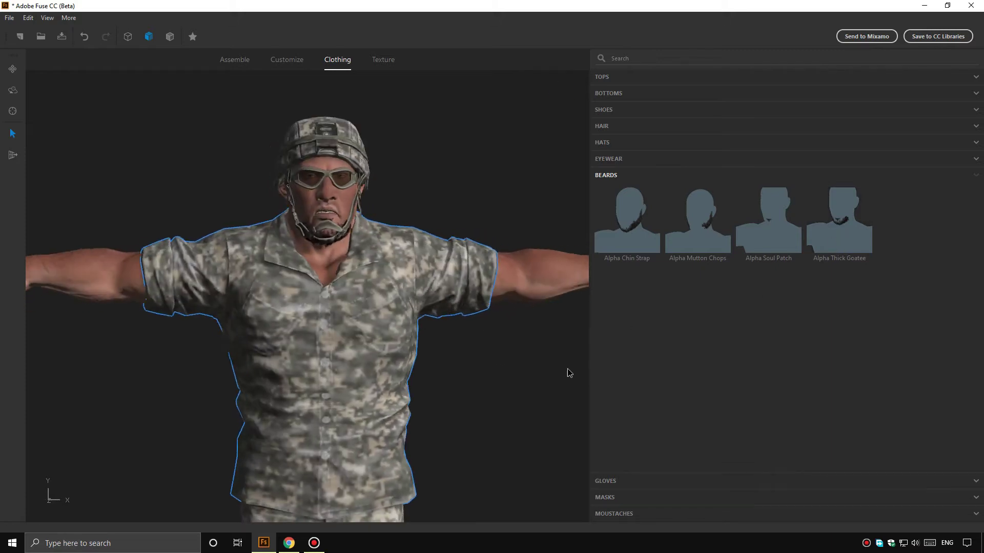
Step: Put on Tactical Response gloves and look over the mask and moustache options
click(644, 482)
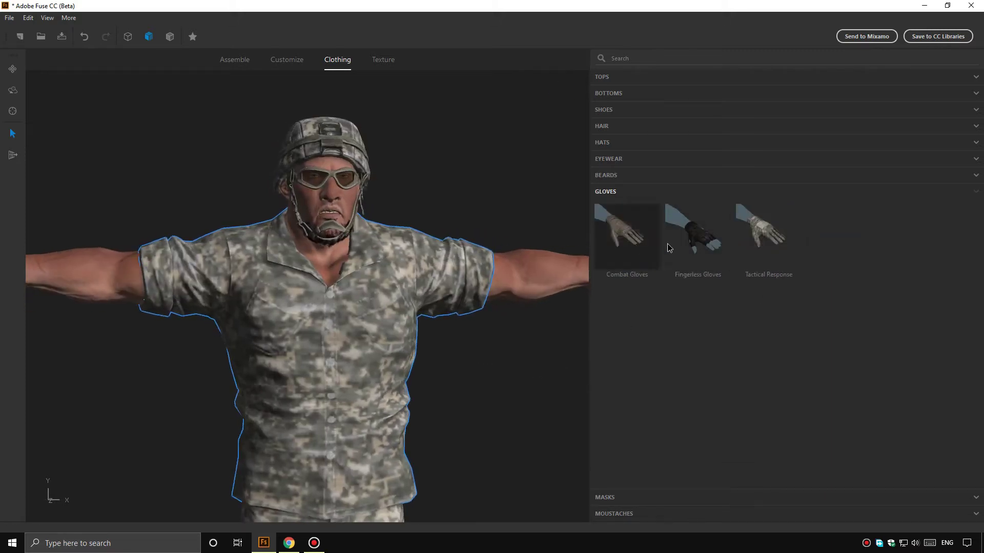
click(761, 247)
scroll(447, 349, up, 3)
scroll(447, 349, down, 6)
mouse_move(453, 334)
mouse_down()
mouse_move(513, 353)
mouse_move(445, 326)
mouse_up()
middle_drag(445, 327, 399, 243)
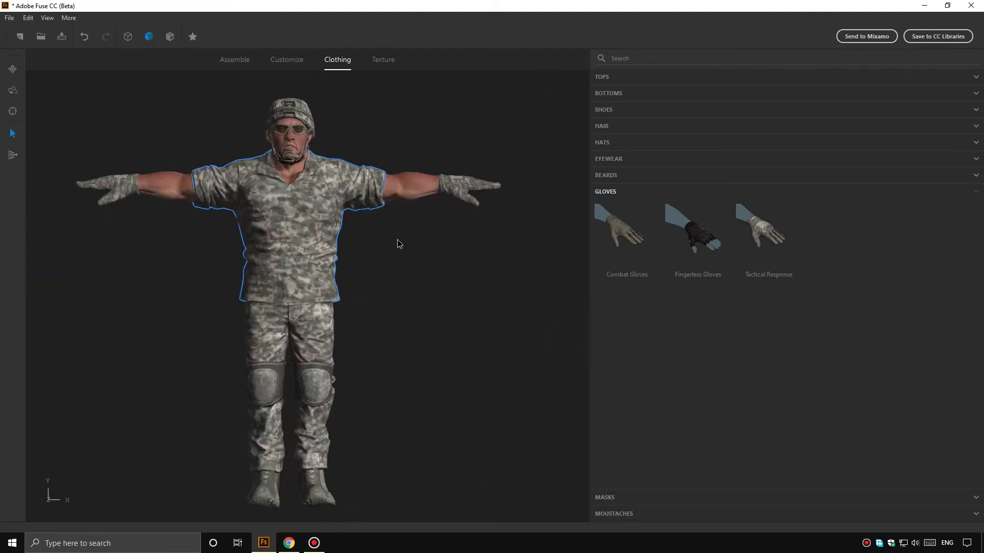
click(612, 497)
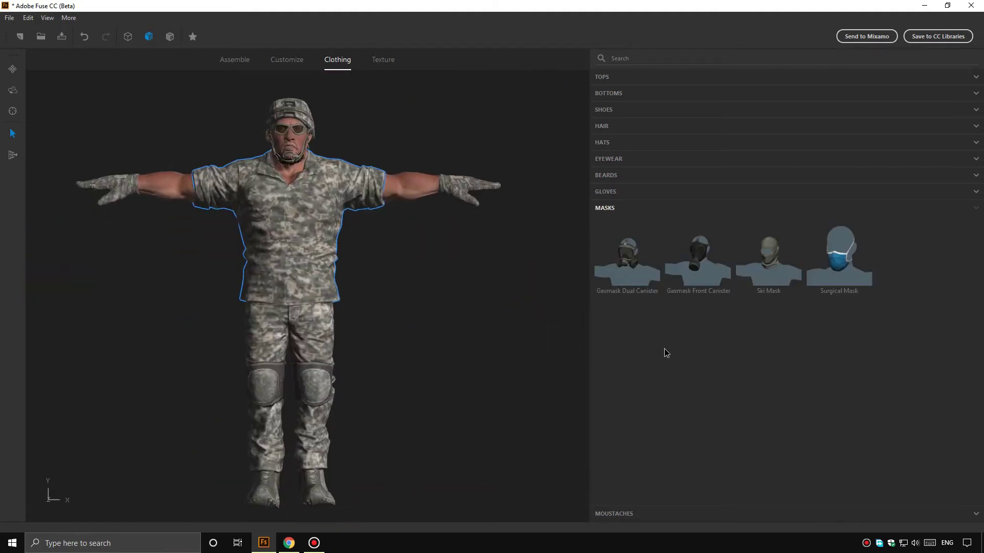
click(634, 515)
click(384, 60)
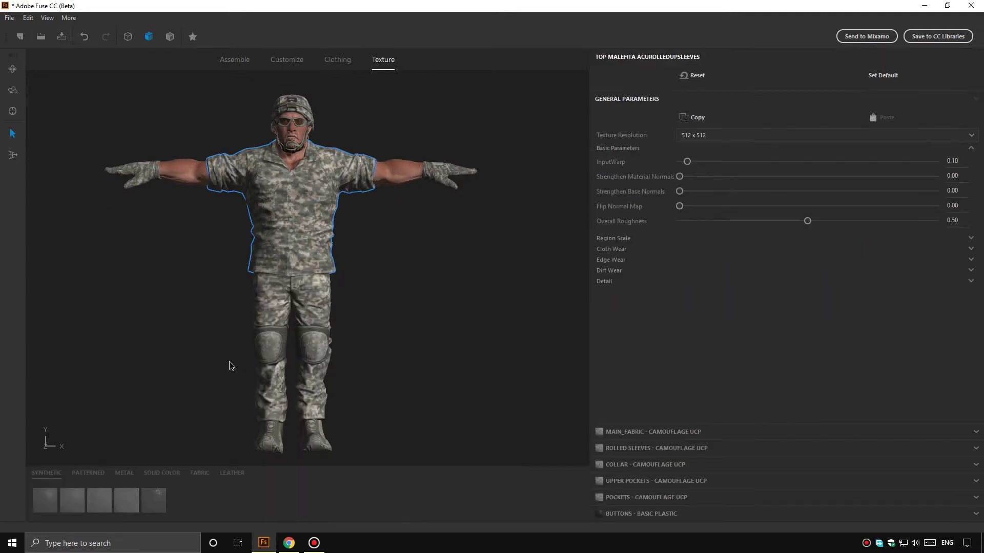
Step: Preview dark red and blue for MAIN_FABRIC Color 03, keep the original tan, and show Patterned swatches
click(660, 434)
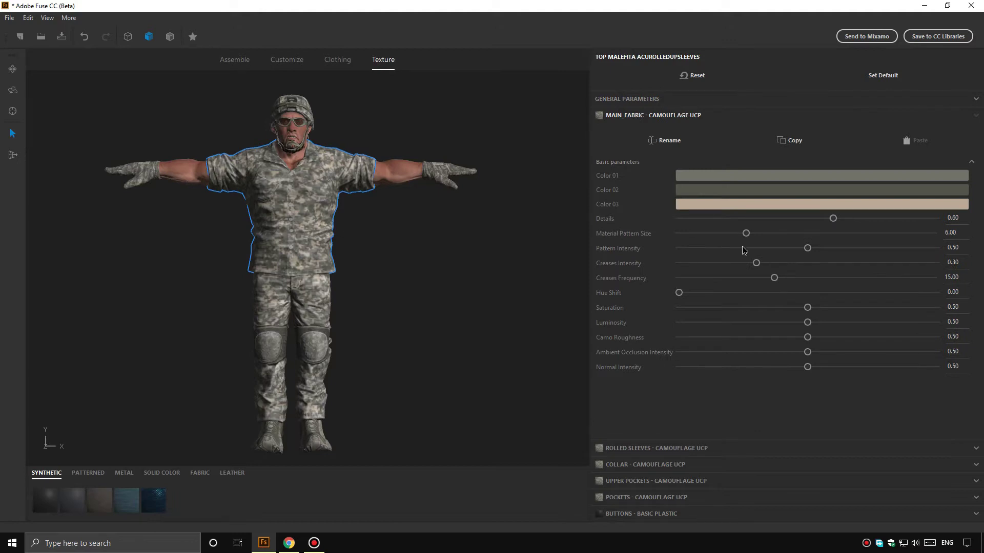
click(759, 205)
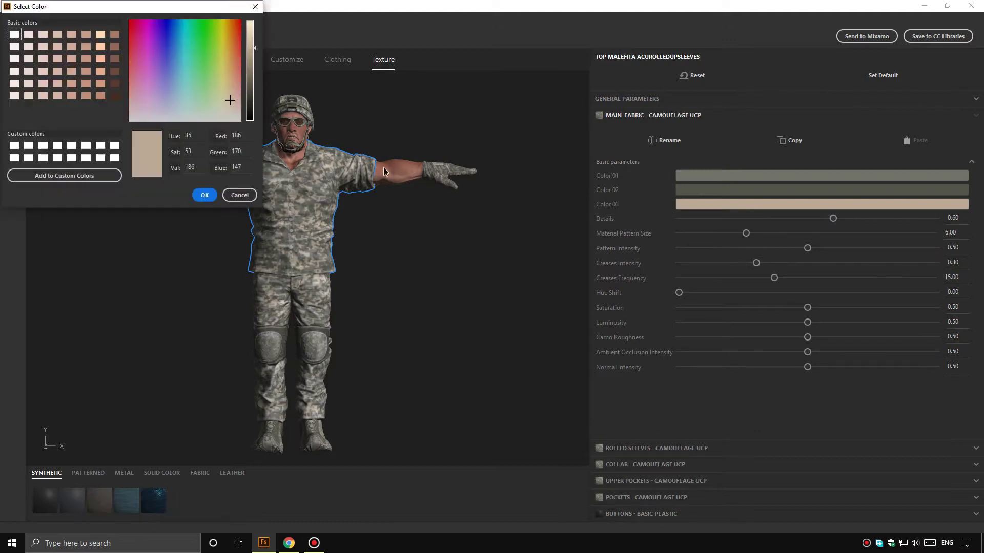
click(255, 76)
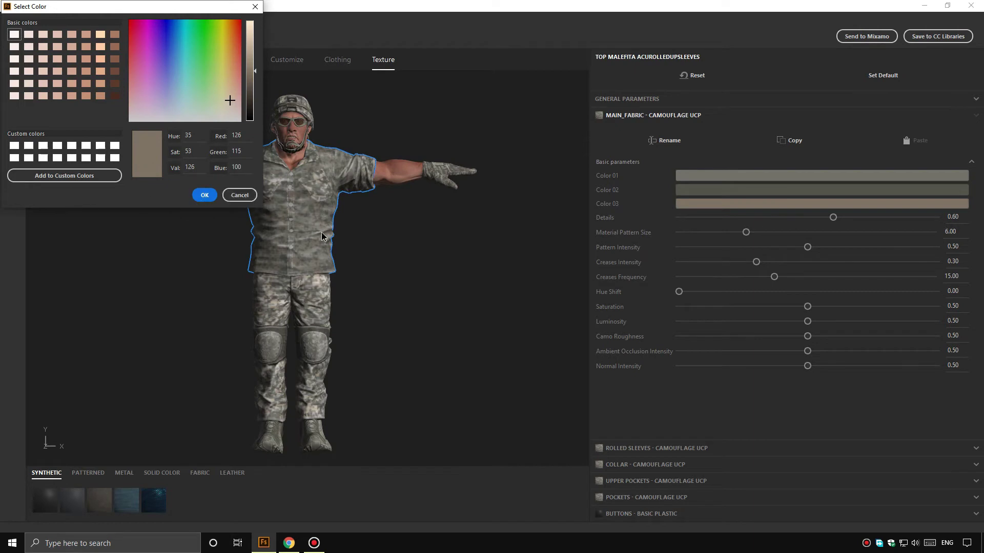
click(130, 21)
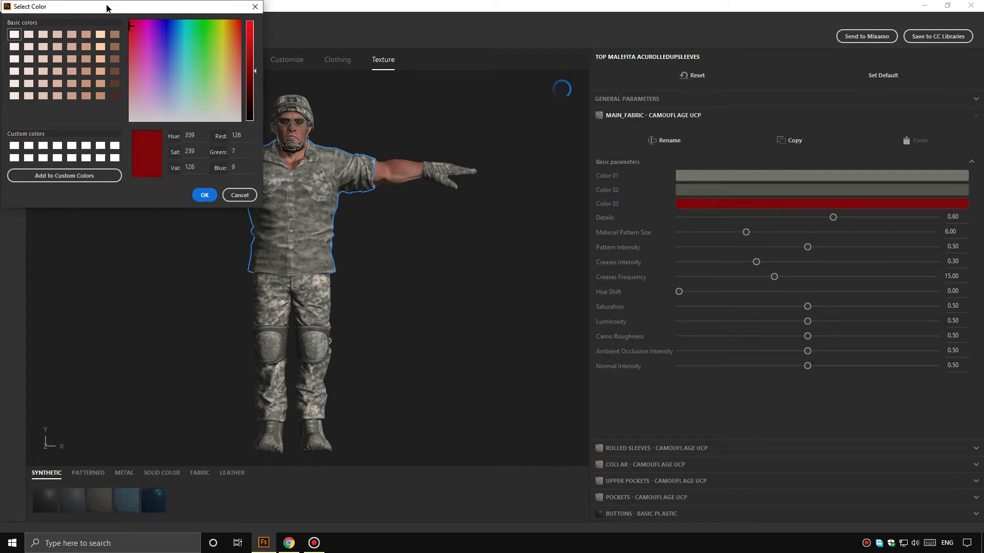
click(176, 72)
click(173, 34)
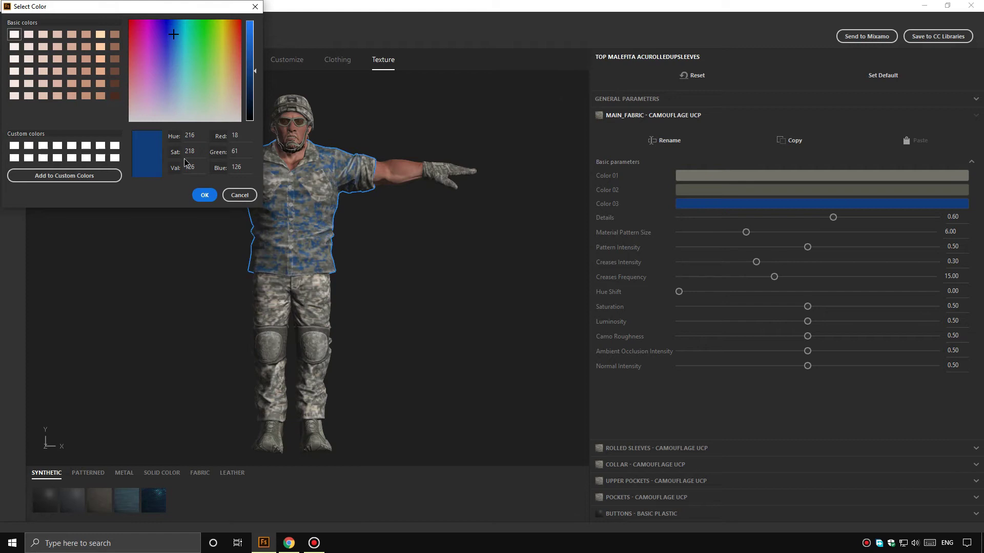
click(243, 199)
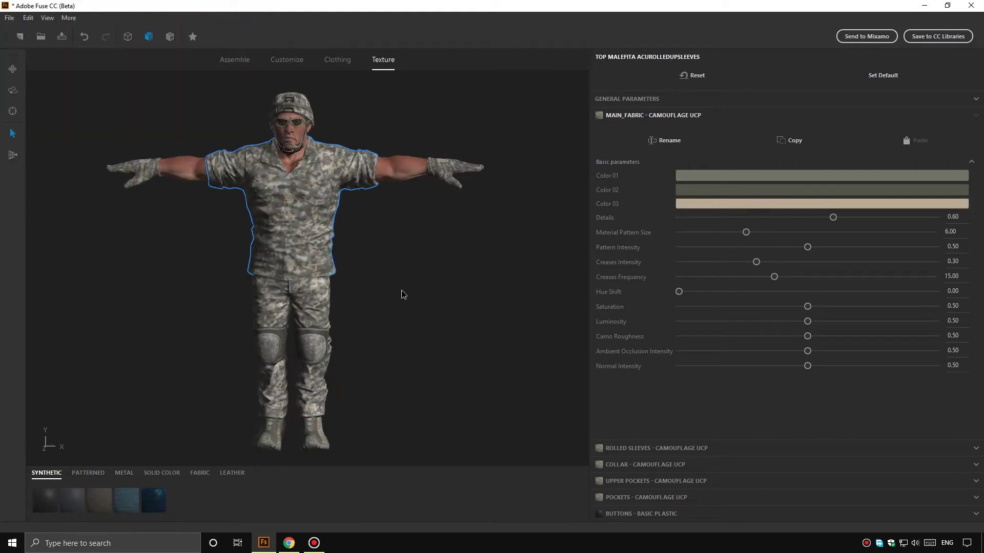
click(88, 473)
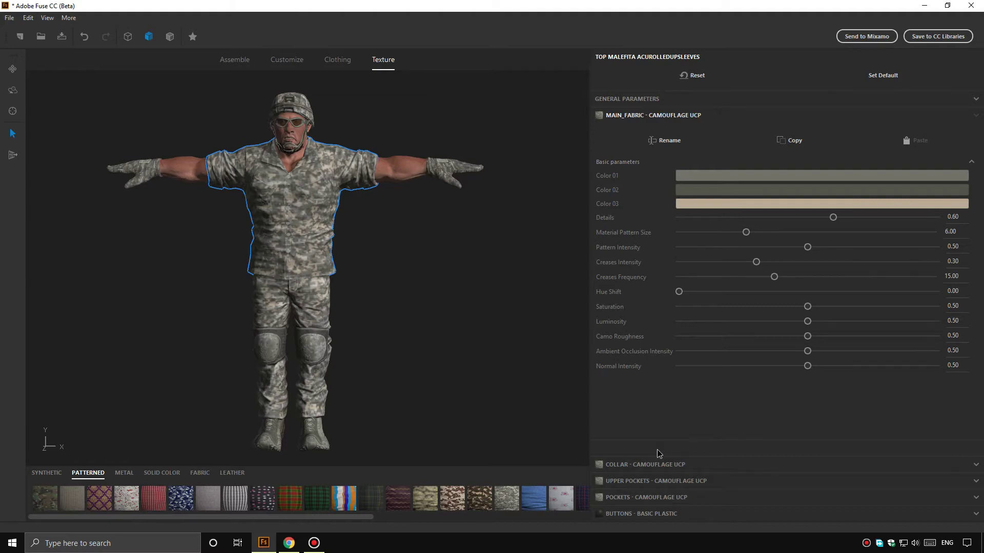
click(658, 450)
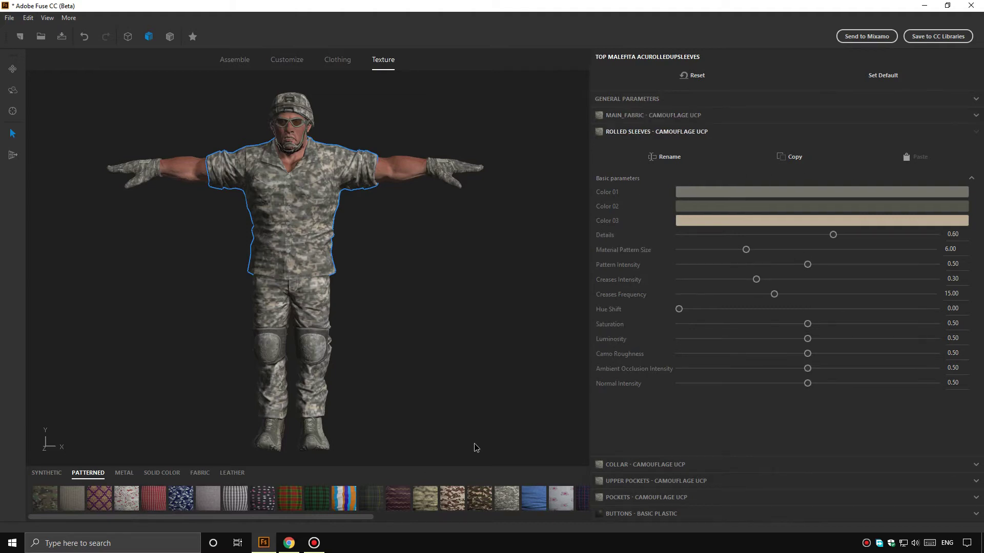
click(151, 501)
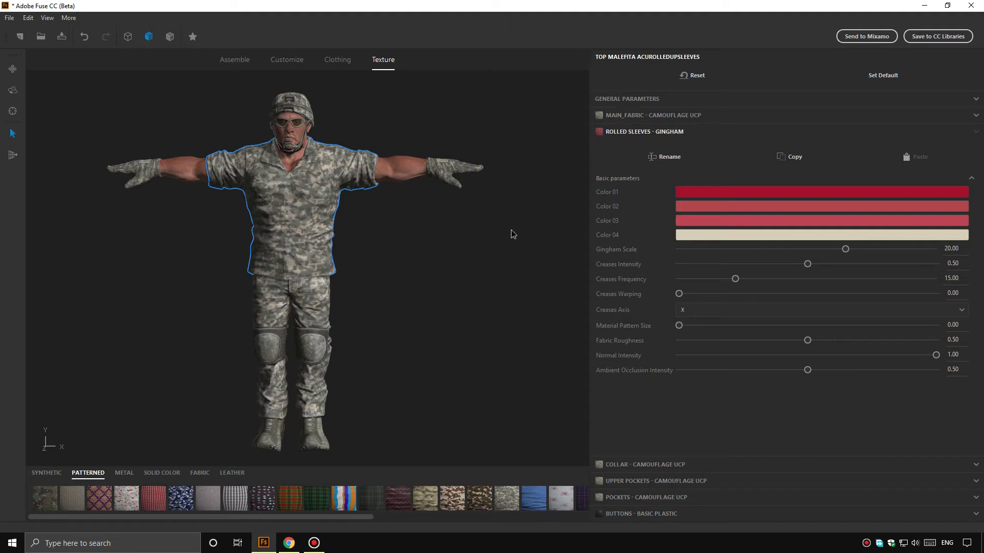
click(642, 115)
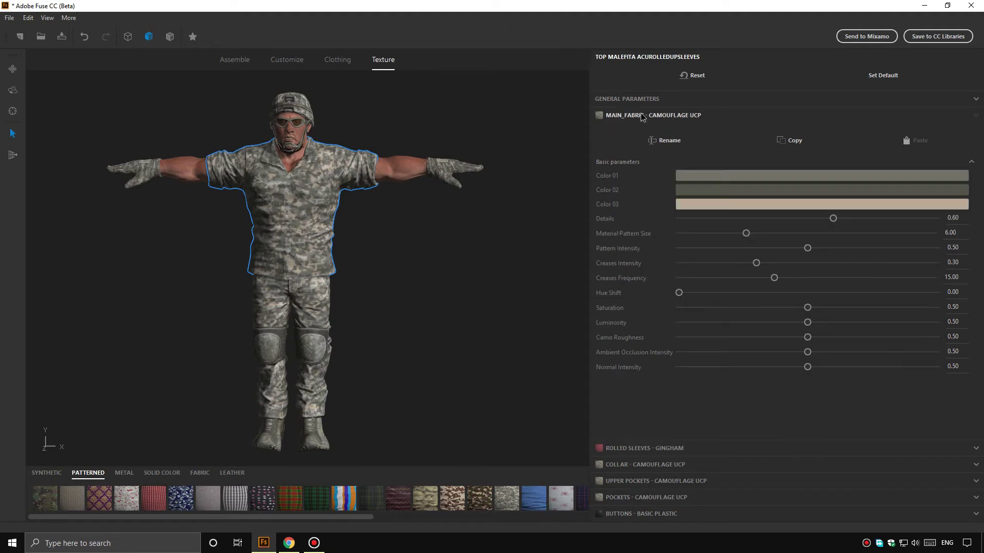
click(154, 505)
mouse_move(534, 270)
mouse_down()
mouse_move(398, 254)
mouse_move(112, 255)
mouse_move(420, 254)
mouse_up()
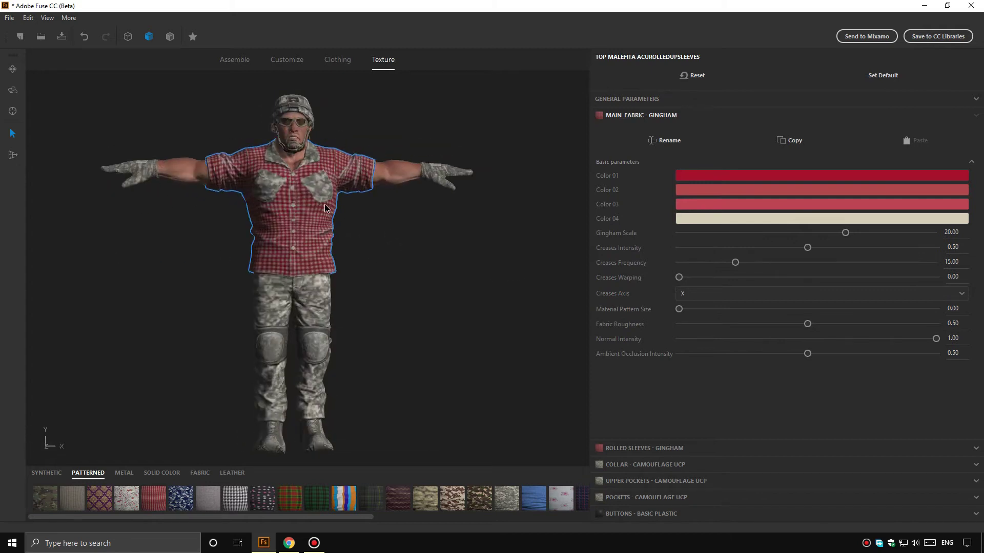
key(ctrl+z)
mouse_move(409, 277)
mouse_down()
mouse_move(423, 290)
mouse_move(406, 235)
mouse_up()
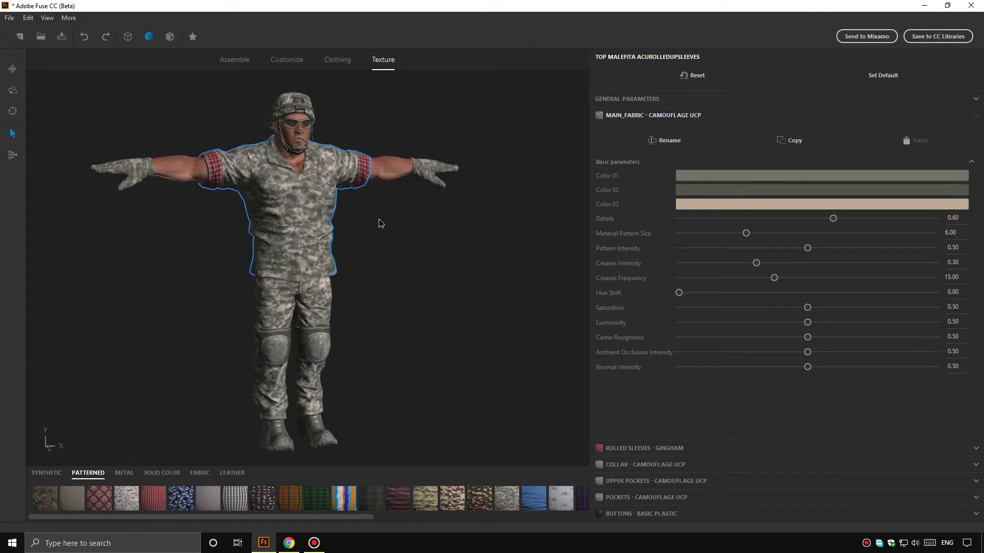
scroll(228, 137, up, 3)
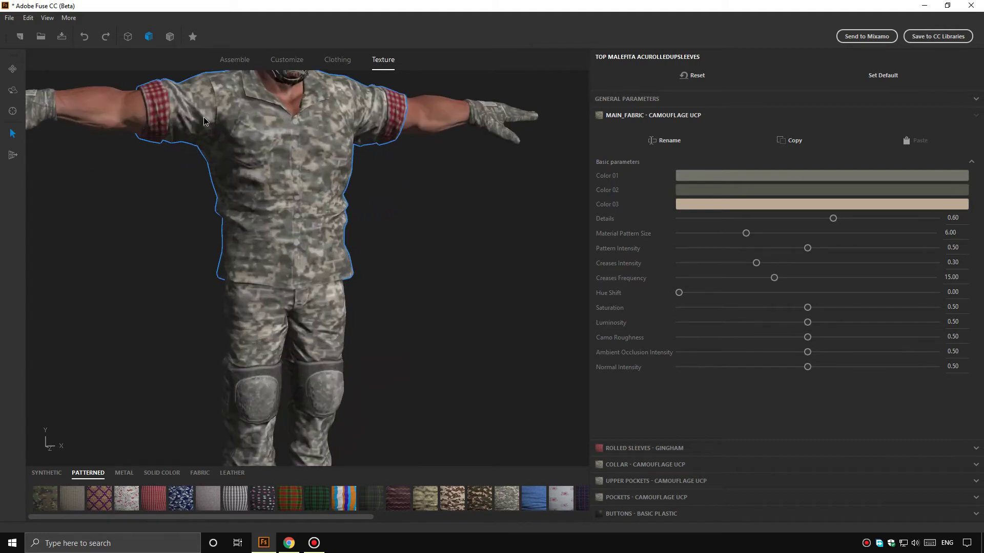
scroll(189, 170, down, 2)
mouse_move(205, 220)
mouse_down()
mouse_move(510, 290)
mouse_move(208, 225)
mouse_up()
click(86, 37)
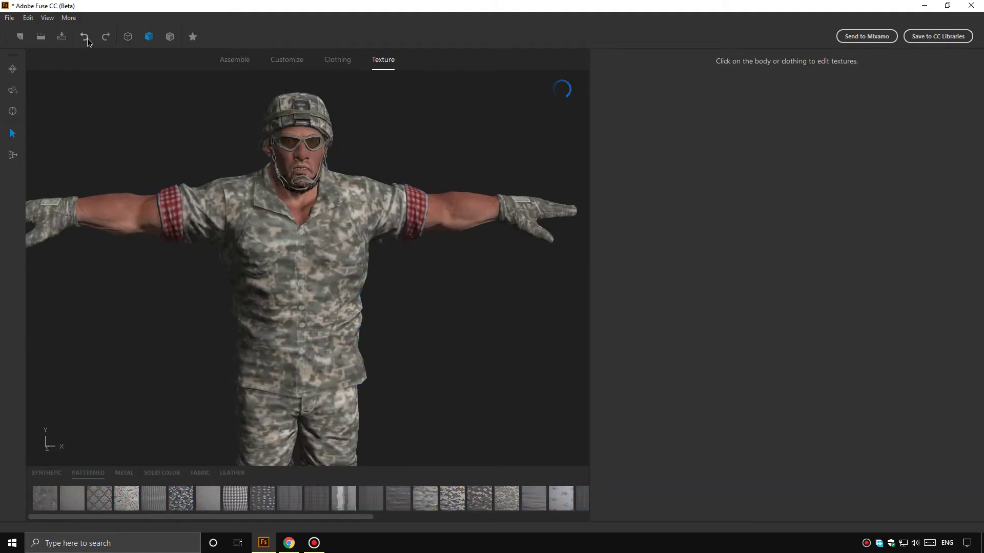
Step: Send the camo soldier to Mixamo under the character name FuseModel1
scroll(365, 295, down, 2)
mouse_move(365, 294)
mouse_down()
mouse_move(369, 237)
mouse_move(333, 285)
mouse_move(798, 285)
mouse_move(398, 272)
mouse_move(395, 290)
mouse_up()
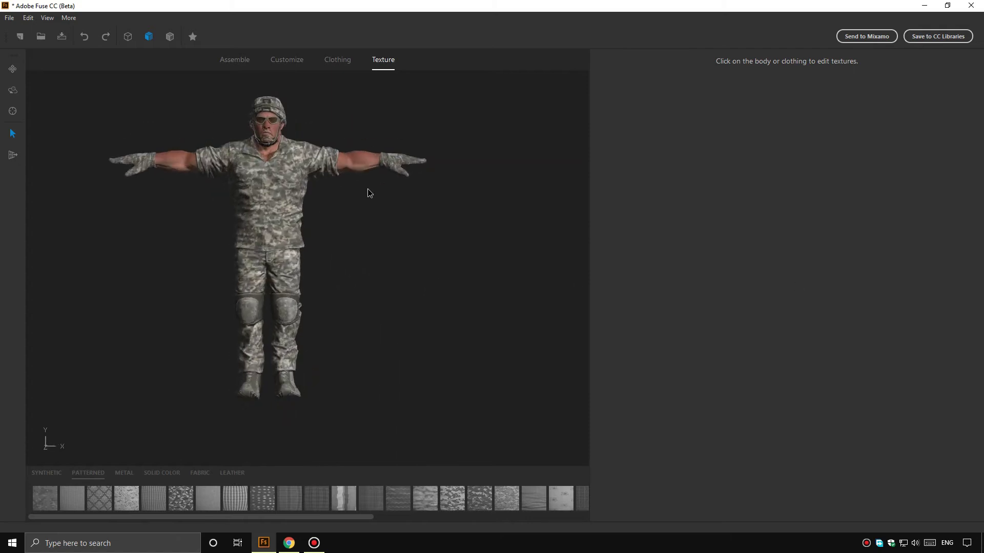
click(880, 38)
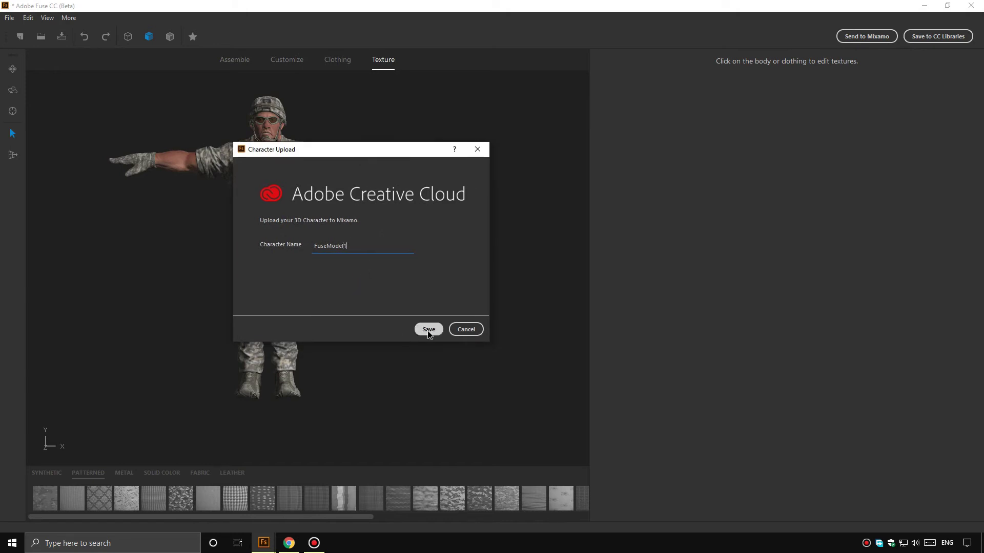
click(429, 330)
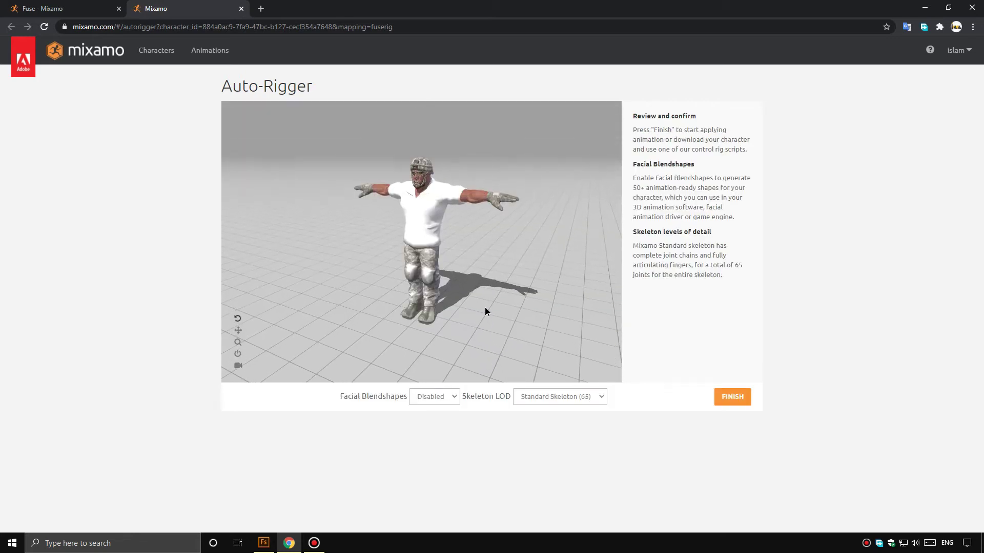
Step: Finish the auto-rig, confirm Use This Character, and move on to Animate
mouse_move(569, 267)
mouse_down()
mouse_move(417, 266)
mouse_move(500, 264)
mouse_up()
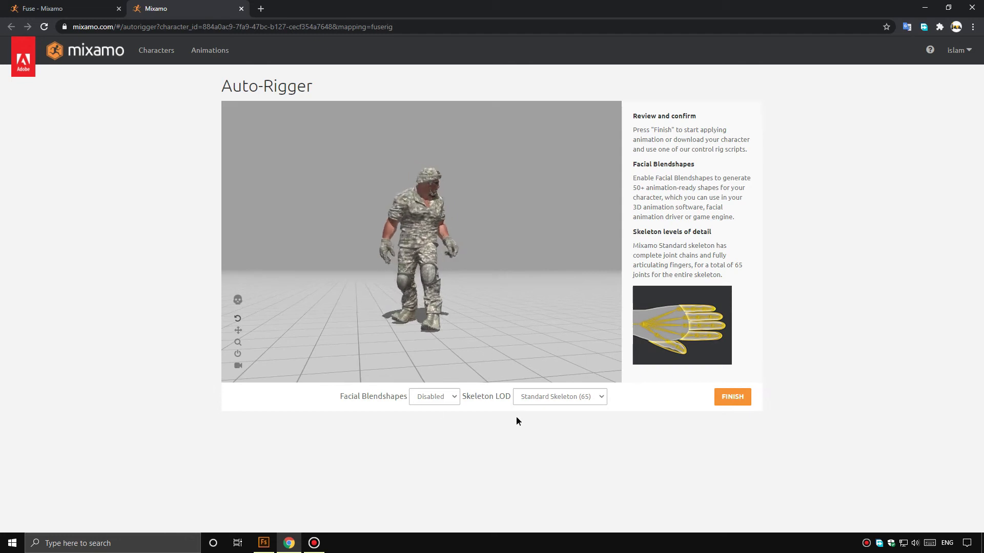
click(734, 400)
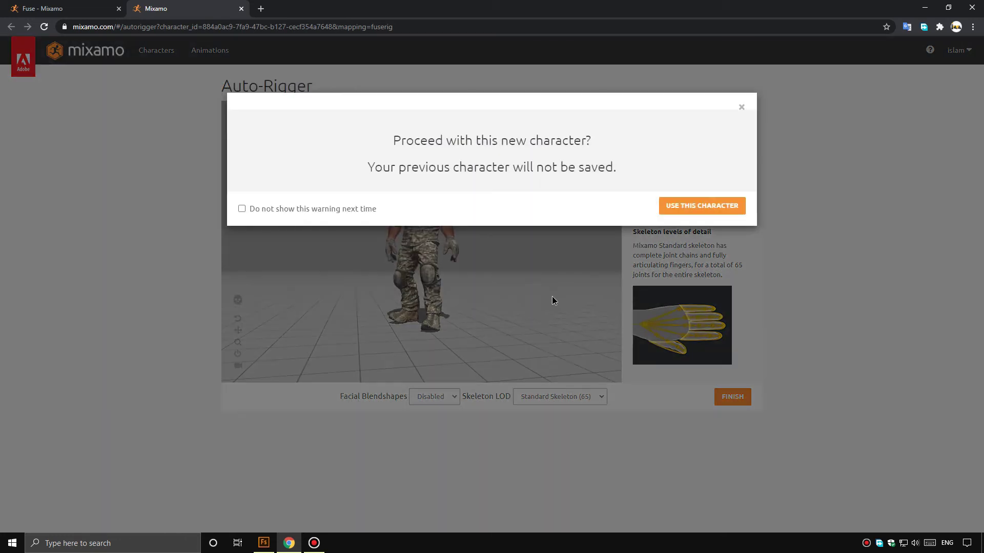
click(700, 207)
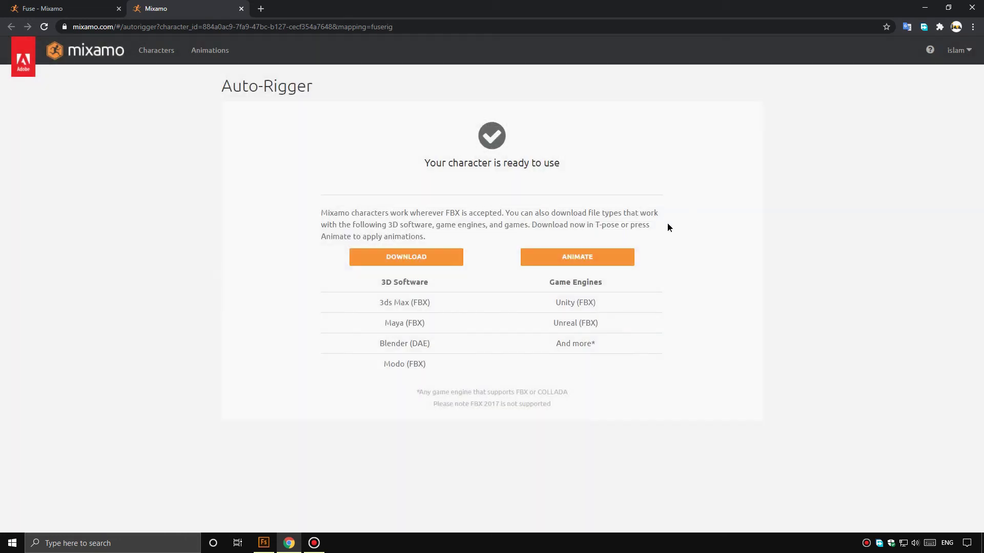
click(569, 265)
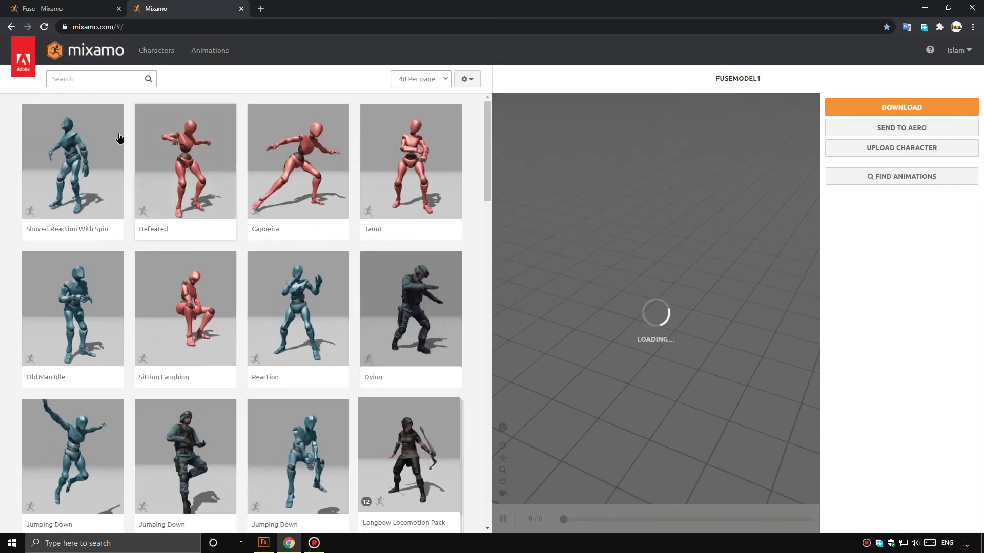
Step: Filter animations to the Combat genre and apply Kicking from page 5
click(62, 79)
click(33, 124)
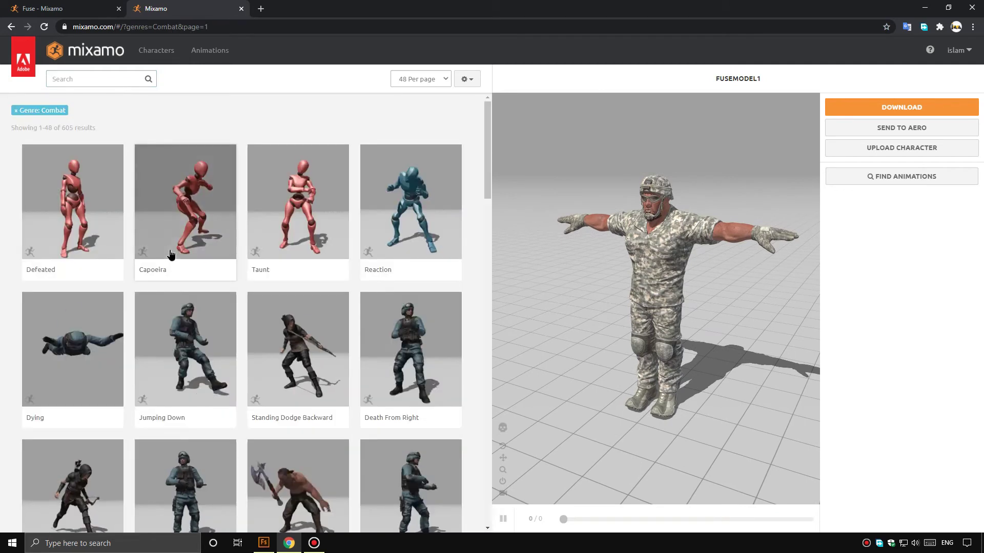
scroll(253, 329, down, 10)
scroll(257, 341, down, 10)
scroll(263, 355, down, 10)
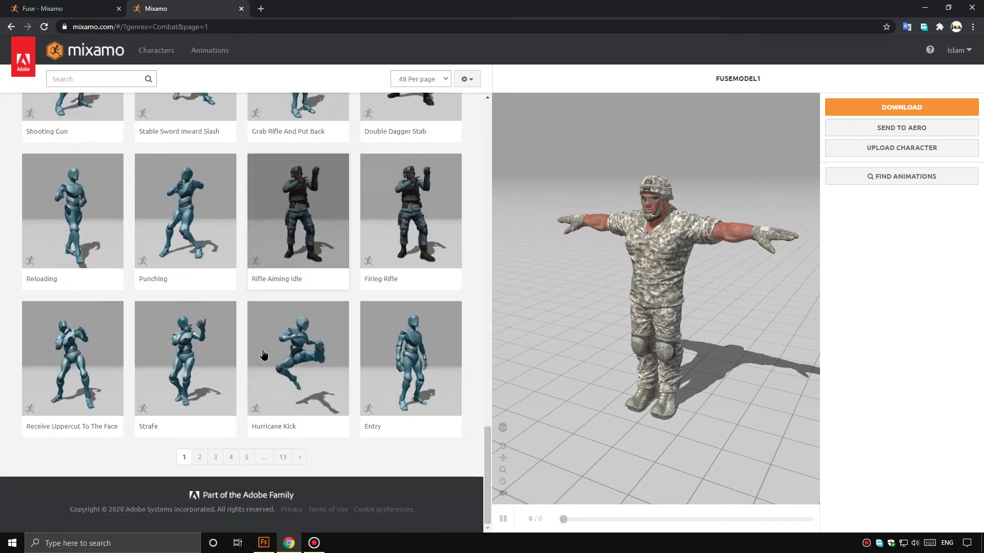
click(263, 457)
click(257, 457)
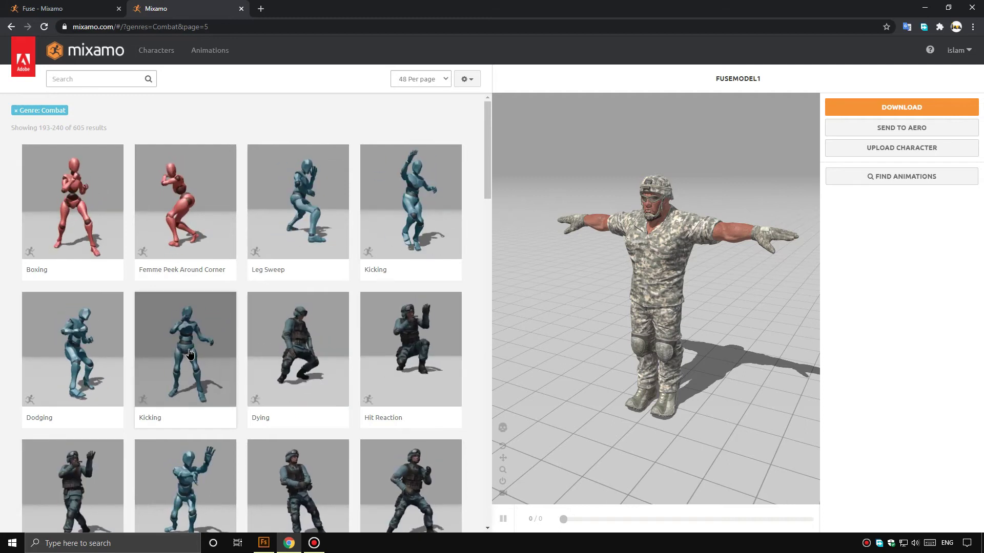
click(189, 354)
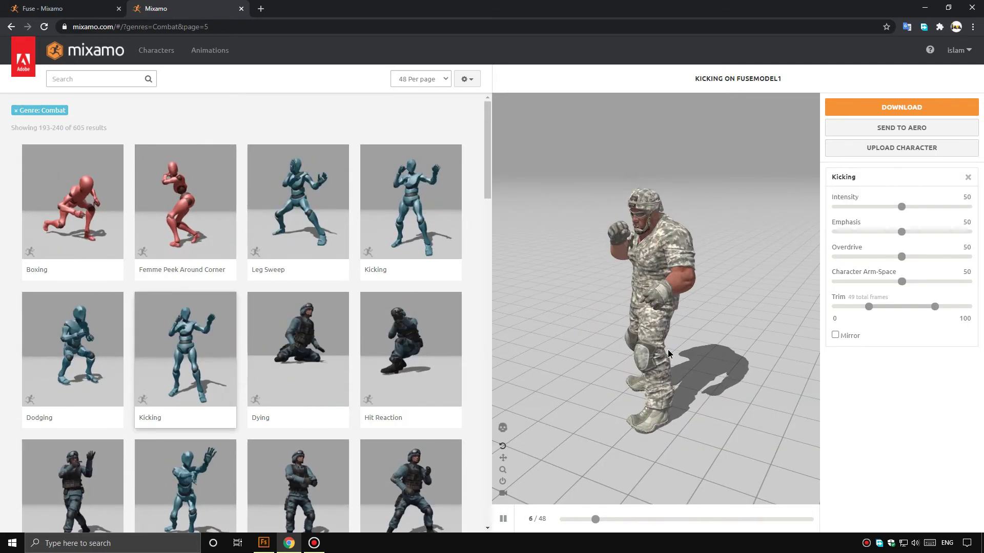
Step: Preview the Fireball animation, then reapply the 102-frame Kicking animation
drag(743, 328, 693, 250)
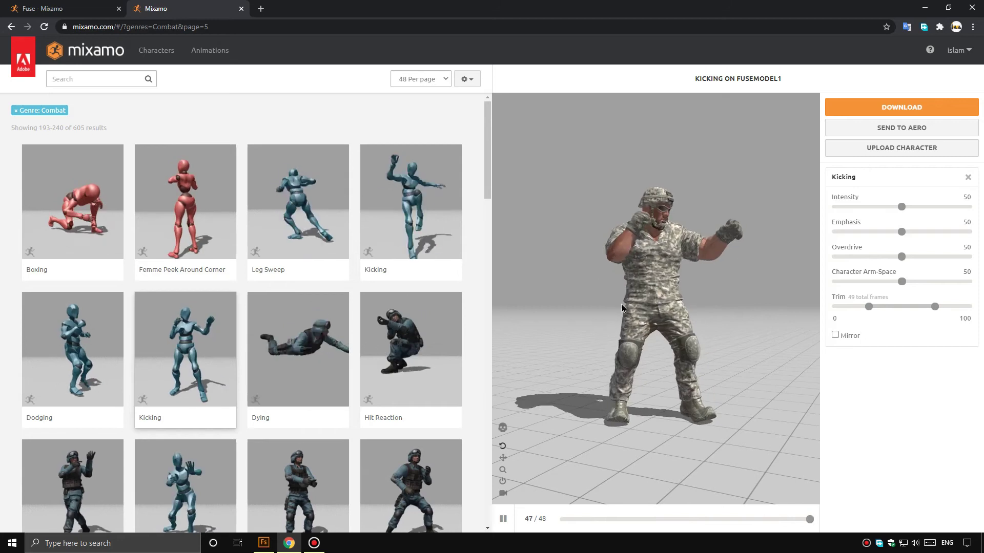
scroll(246, 369, down, 4)
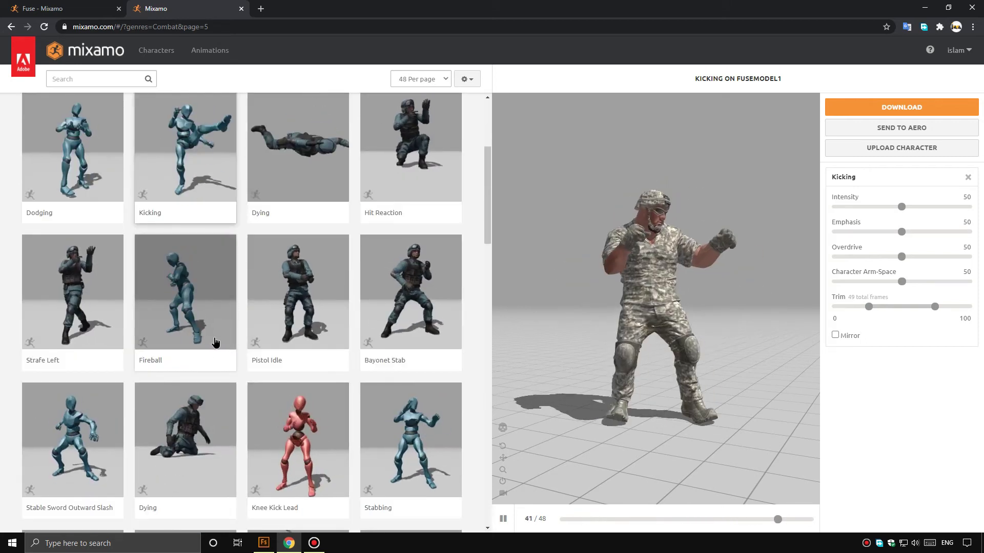
click(215, 342)
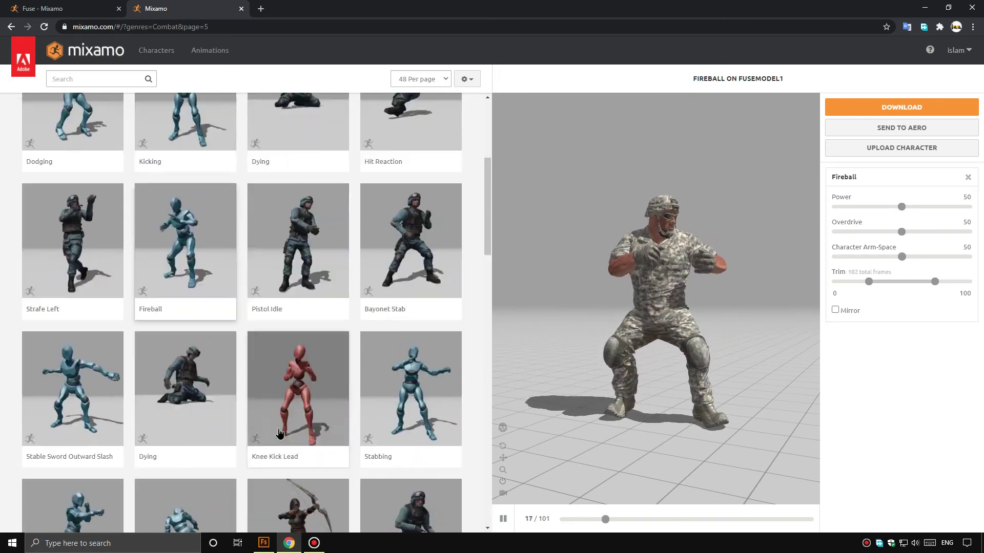
scroll(308, 358, down, 4)
click(185, 389)
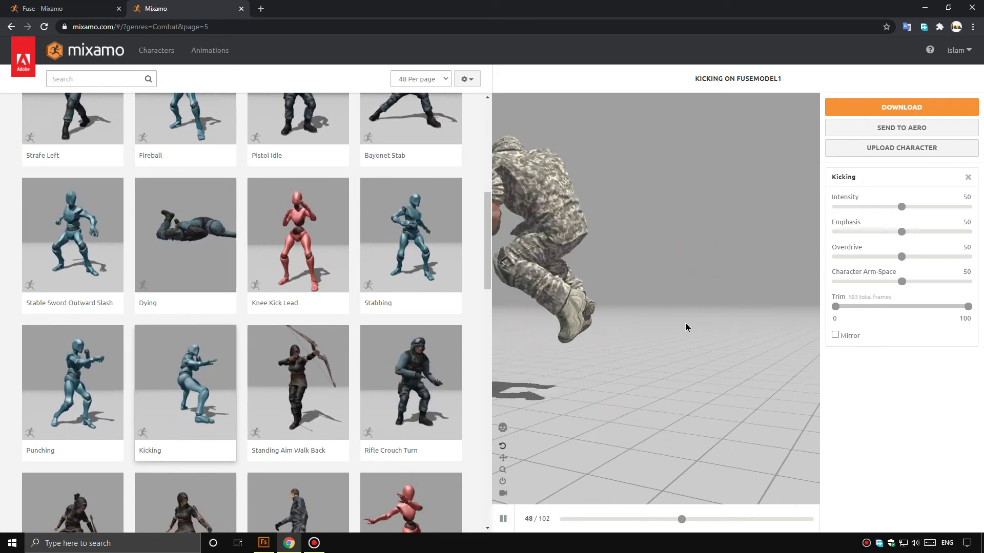
Step: Set Kicking Intensity to 72, adjust the trim, and leave Mirror enabled
drag(901, 207, 930, 207)
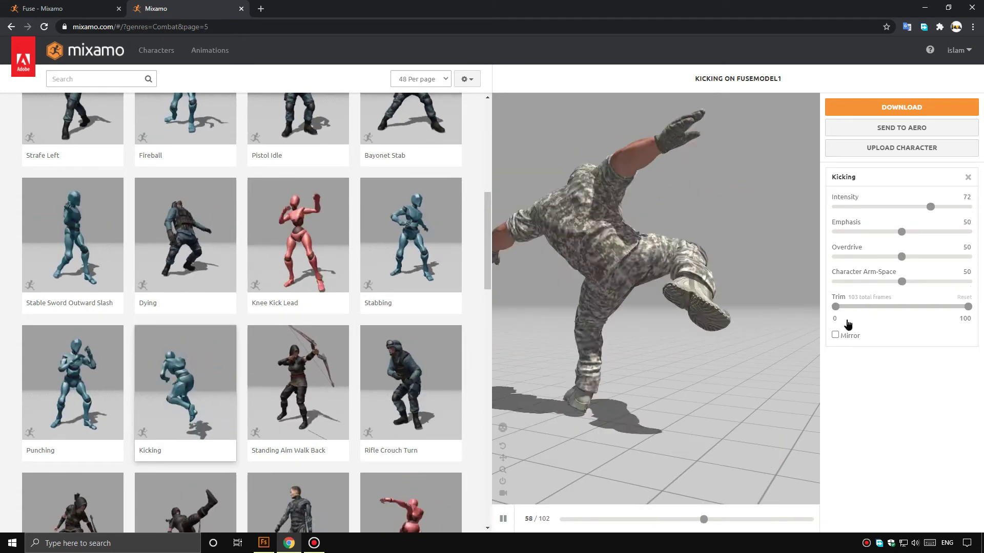
mouse_move(836, 306)
mouse_down()
mouse_move(915, 312)
mouse_move(839, 323)
mouse_up()
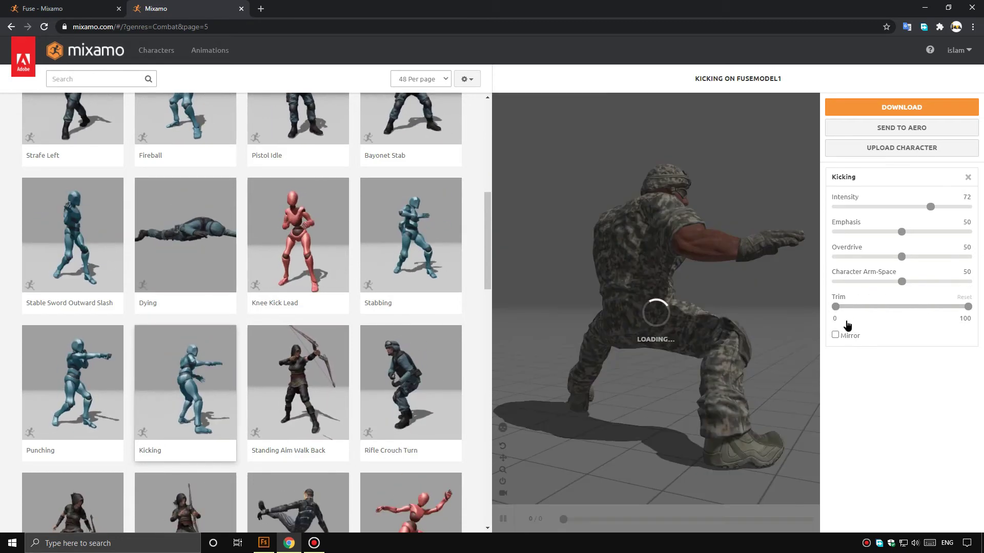
click(835, 335)
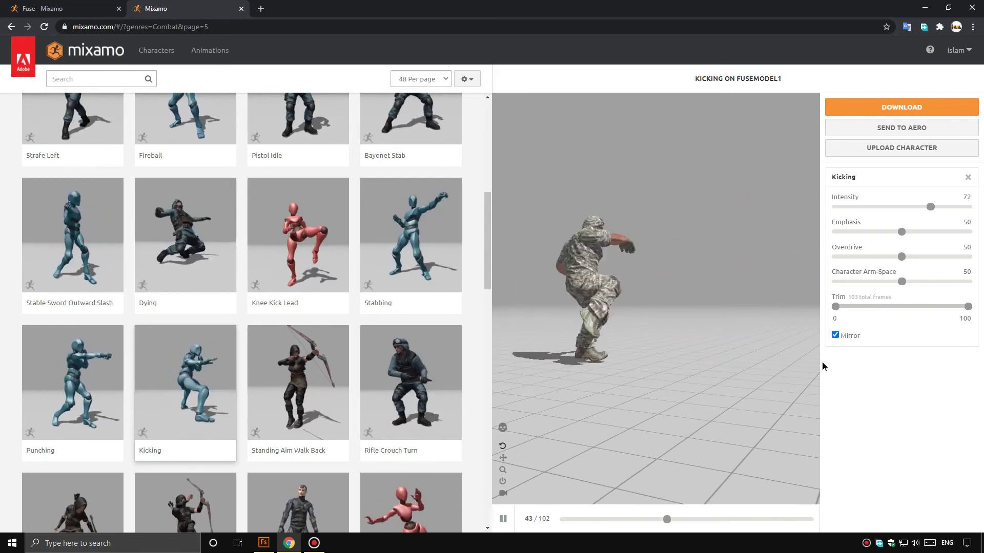
click(836, 335)
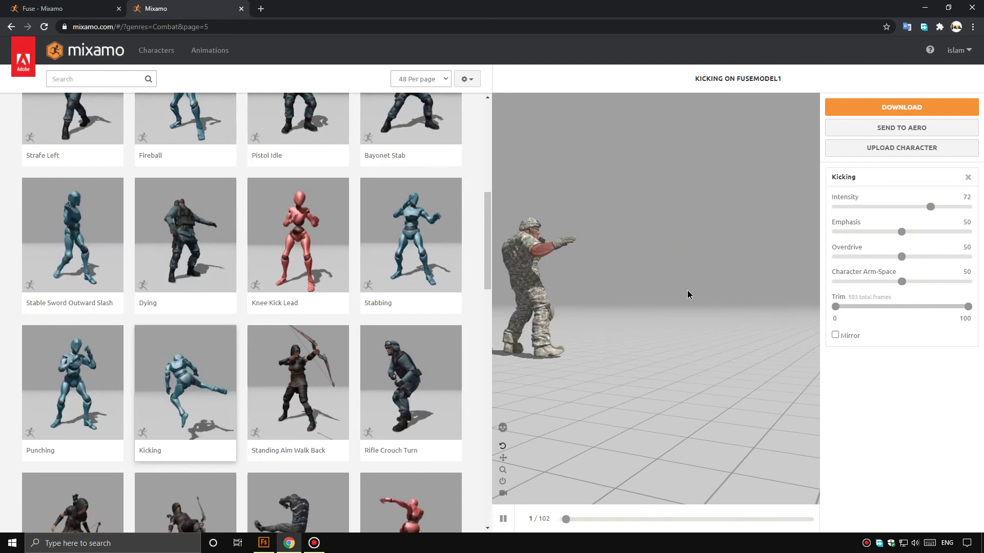
click(835, 335)
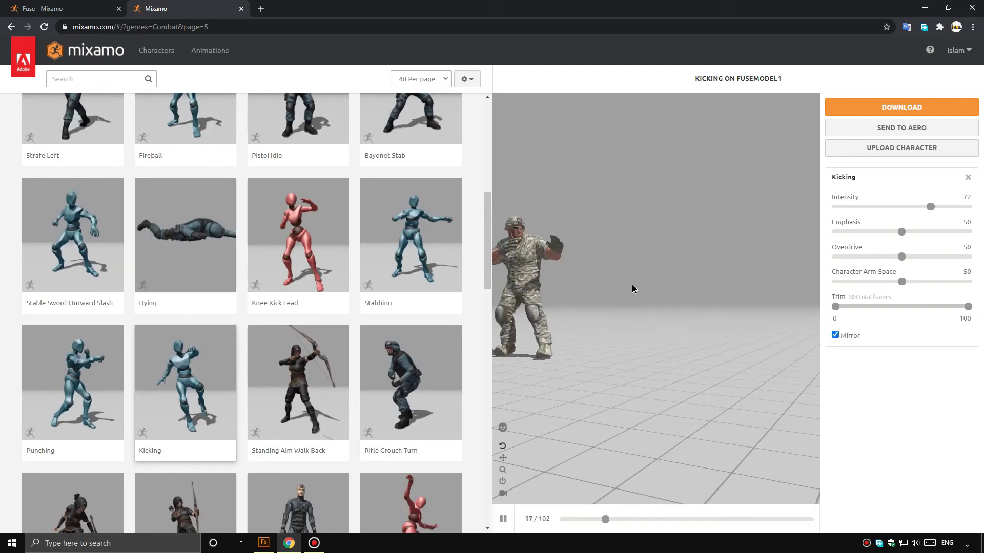
Step: Download the mirrored Kicking animation as FBX and save Kicking.fbx to the desktop
click(901, 107)
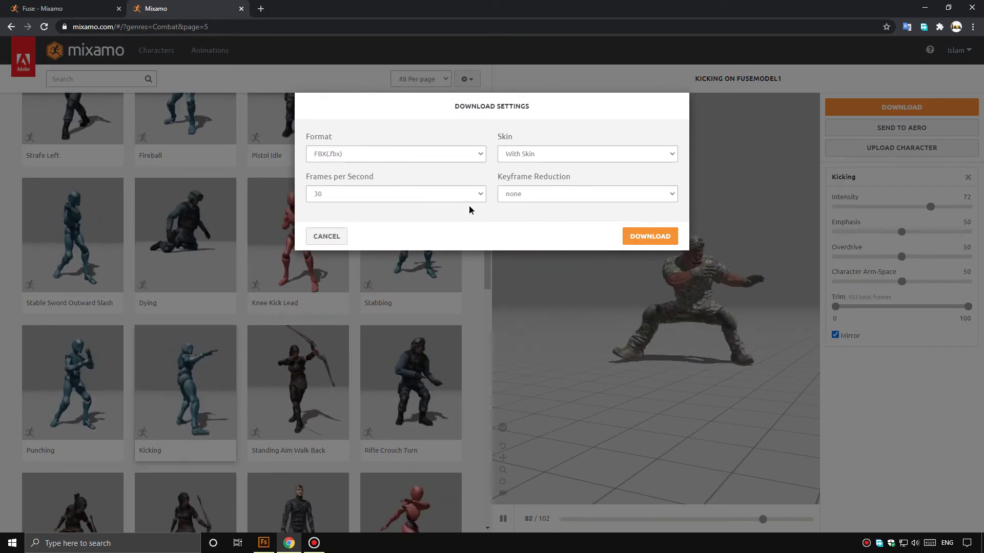
click(649, 236)
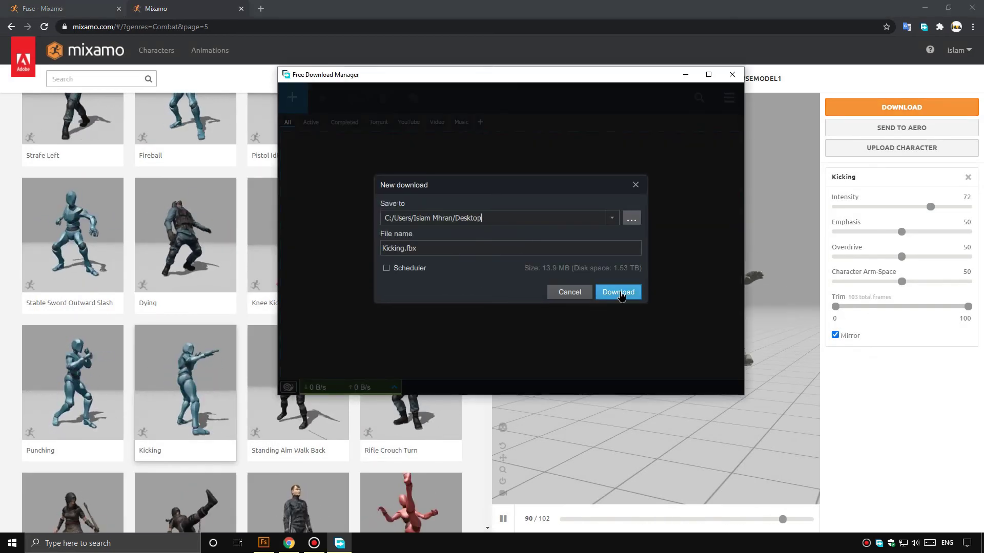
click(619, 293)
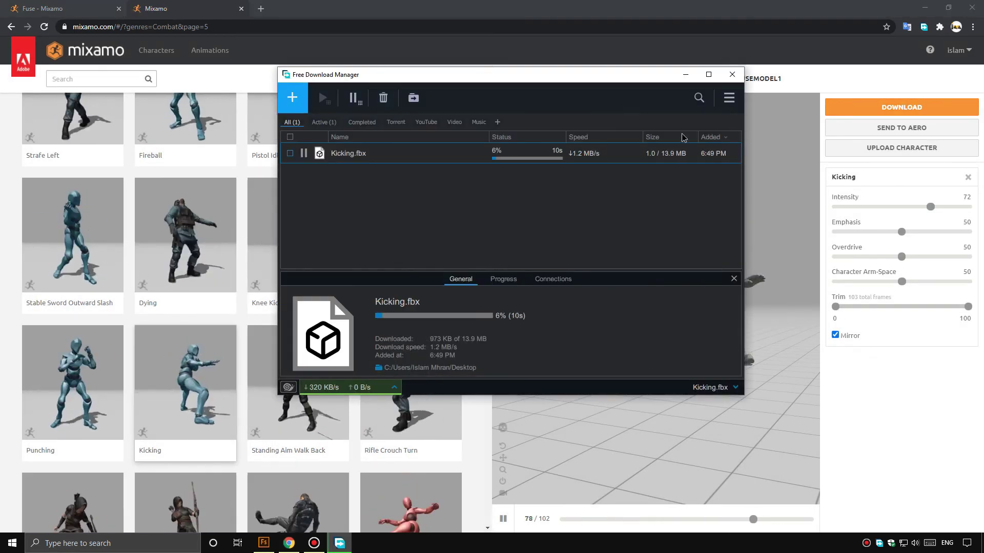
Step: Put away the download manager, review the kick from another angle, then return to Fuse
click(686, 75)
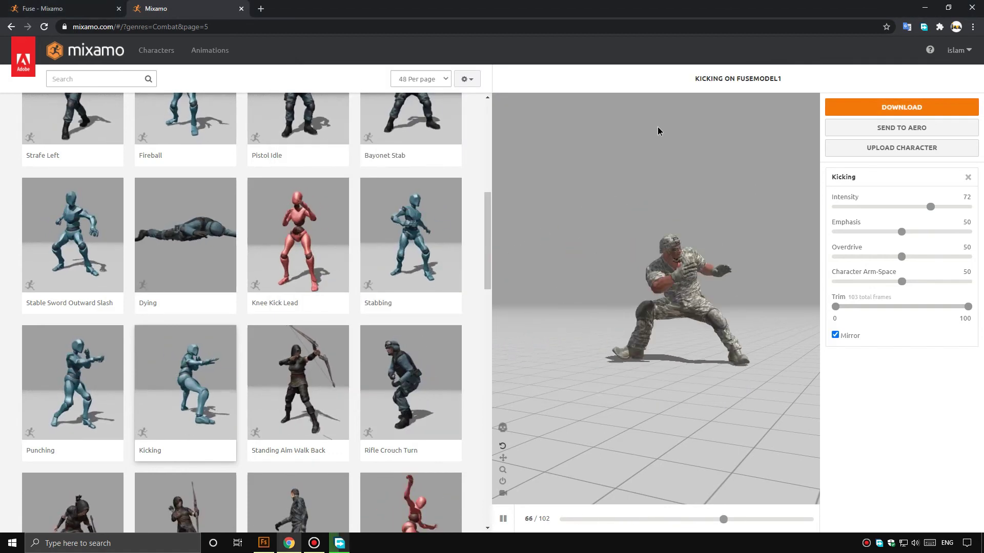
drag(628, 414, 605, 387)
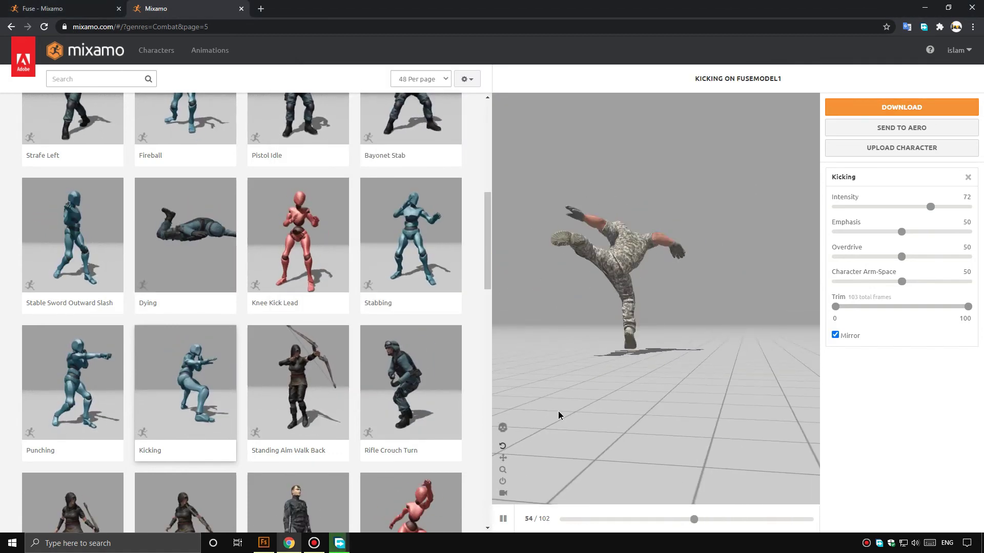
scroll(607, 291, up, 5)
scroll(607, 291, down, 5)
scroll(609, 303, up, 3)
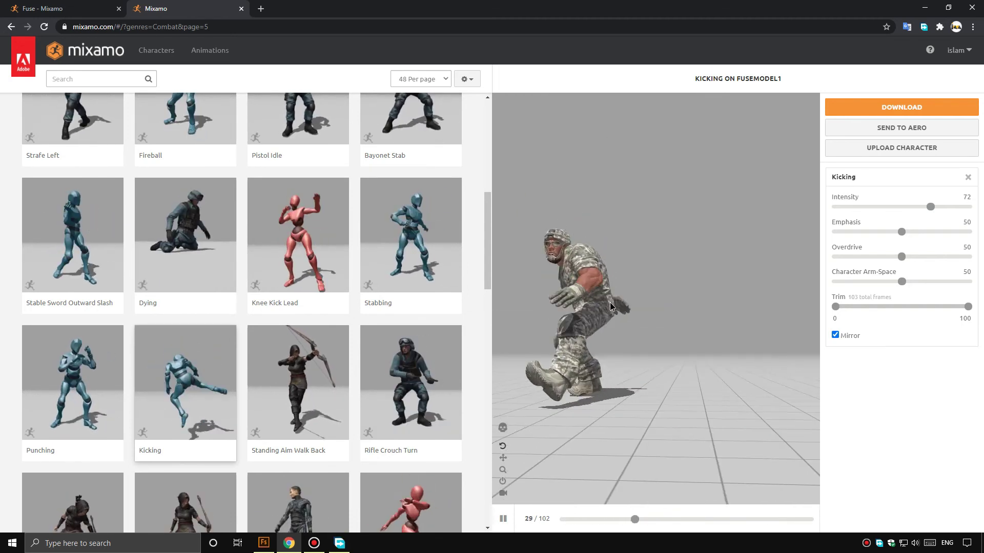
scroll(637, 300, up, 5)
scroll(635, 302, down, 5)
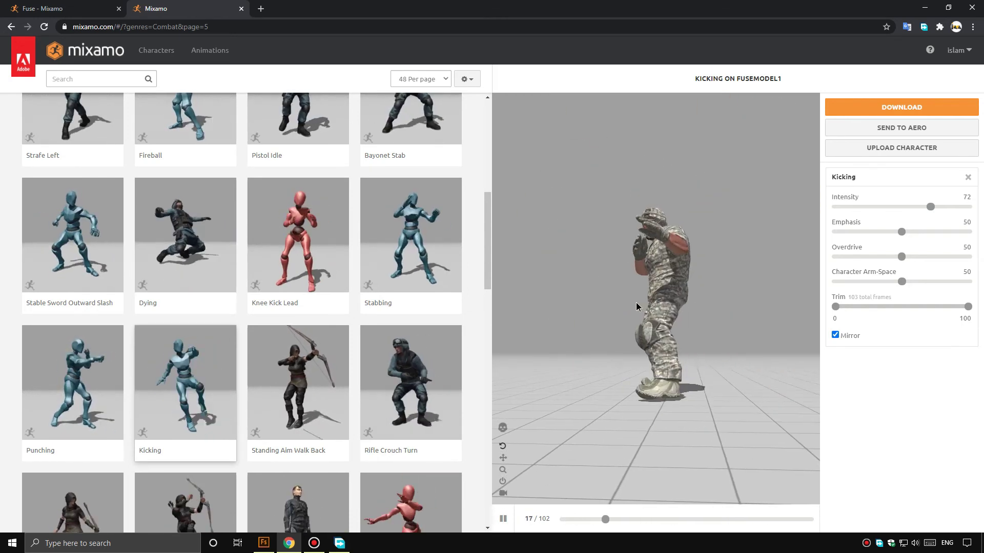
scroll(659, 305, up, 2)
scroll(660, 306, up, 3)
scroll(660, 305, down, 3)
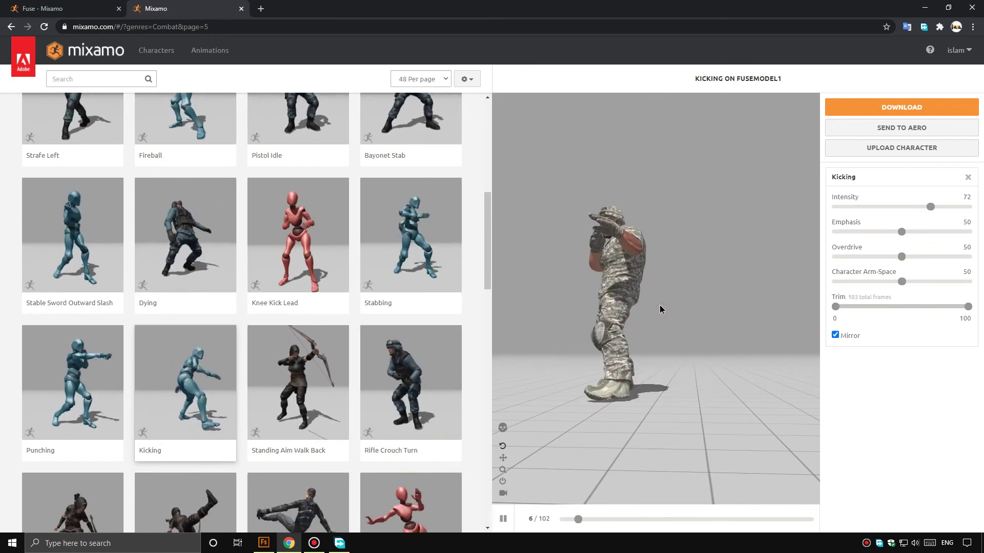
scroll(660, 305, up, 3)
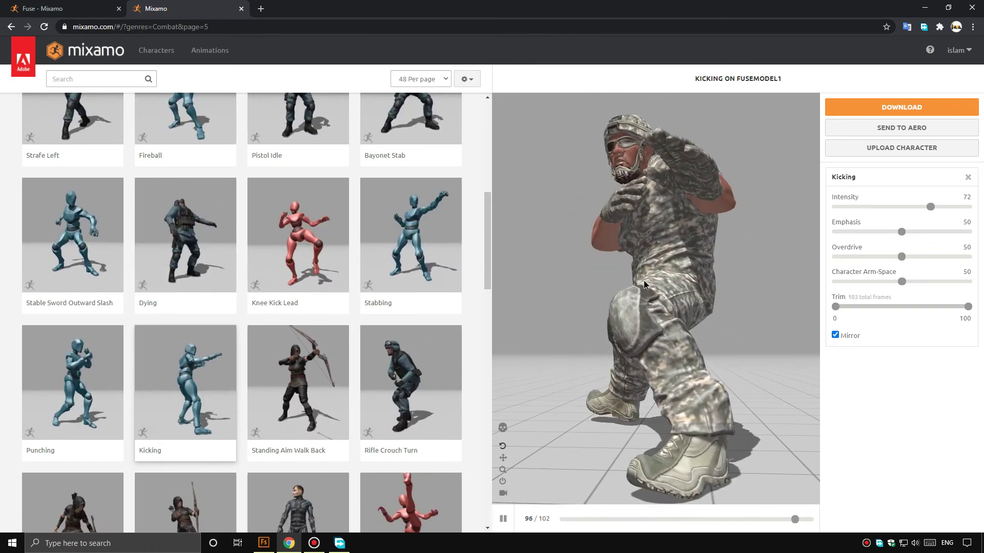
scroll(644, 281, down, 3)
key(alt+Tab)
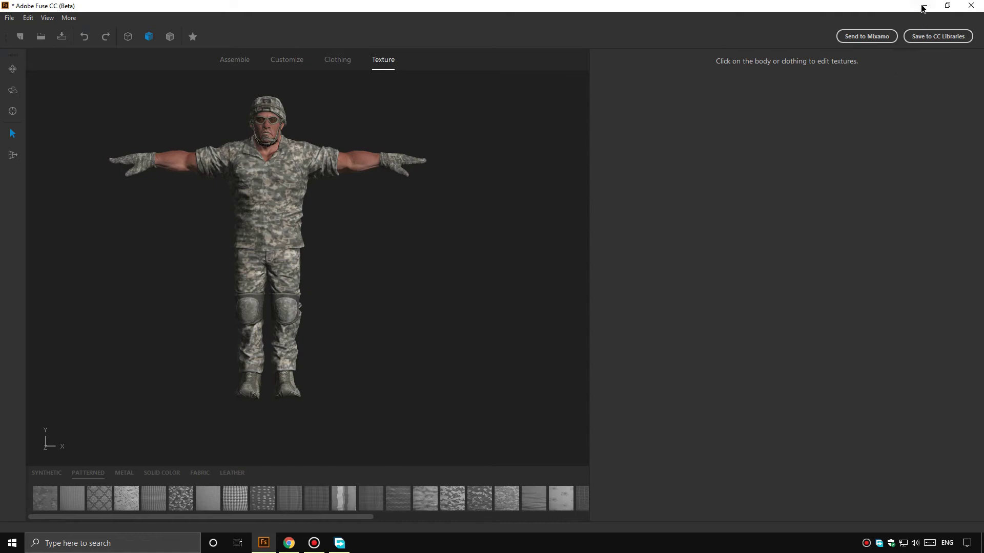
Step: Open Kicking.fbx from the desktop in Cinema 4D, accepting the FBX import settings
click(922, 6)
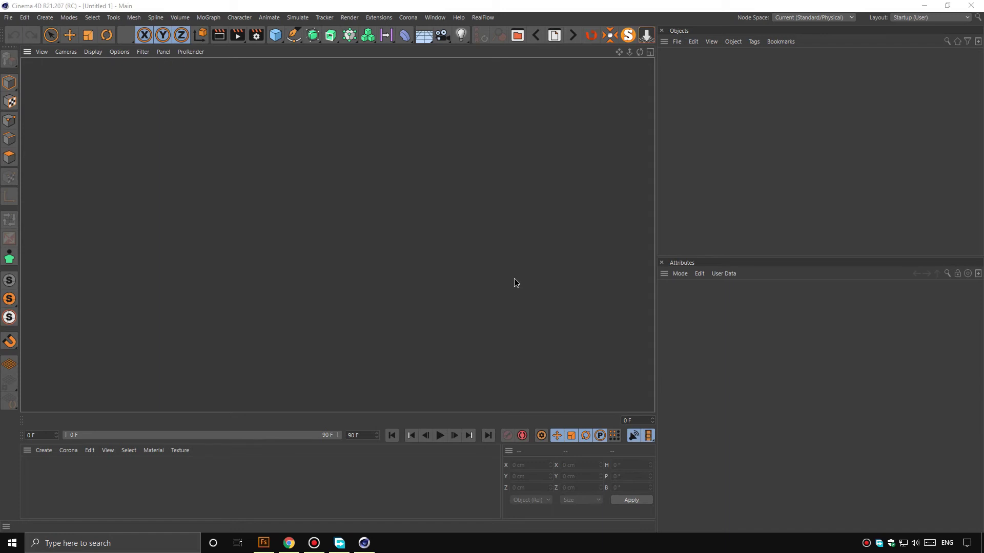
click(8, 17)
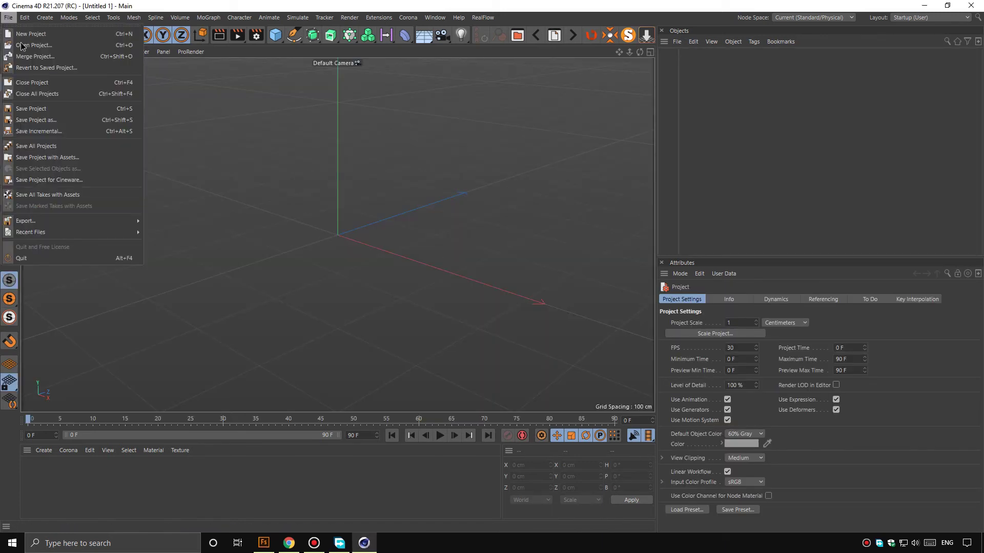
click(80, 49)
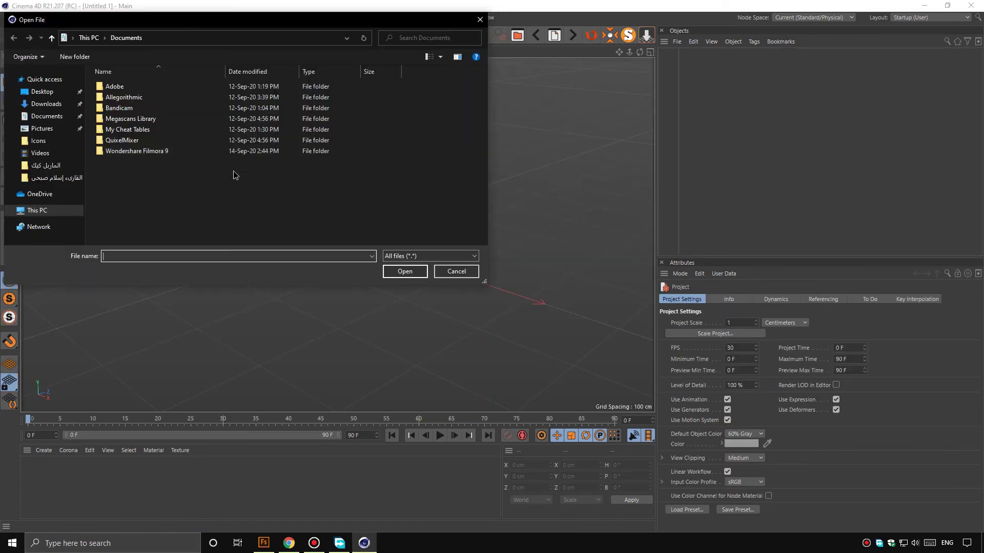
click(52, 94)
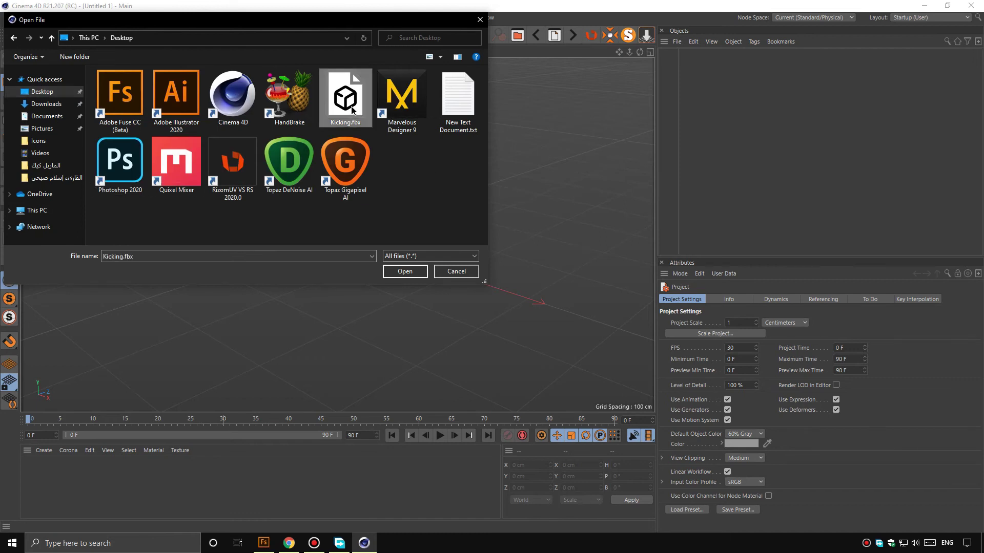
double_click(351, 110)
click(331, 279)
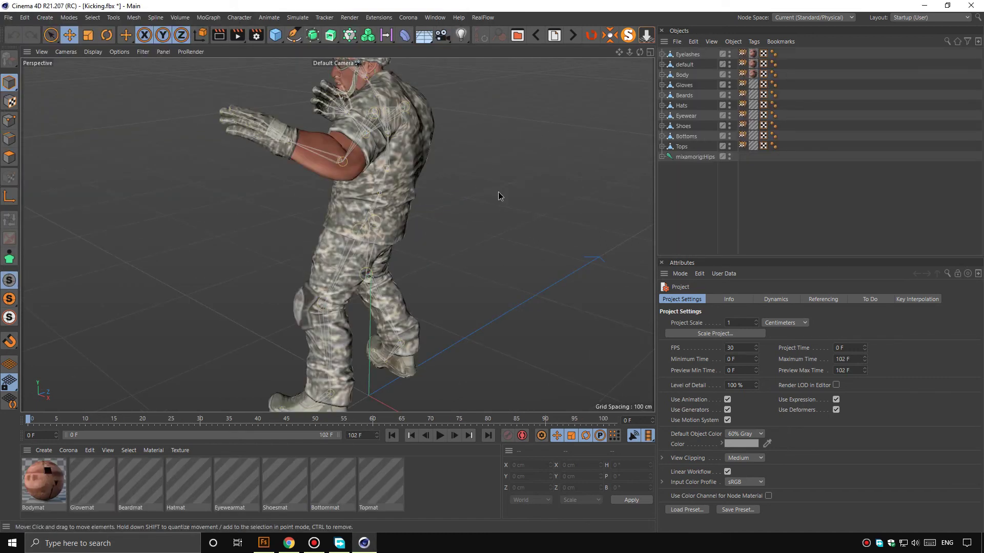
Step: Orbit and zoom out around the soldier, briefly check the four-view layout, and stop playback
drag(639, 53, 574, 140)
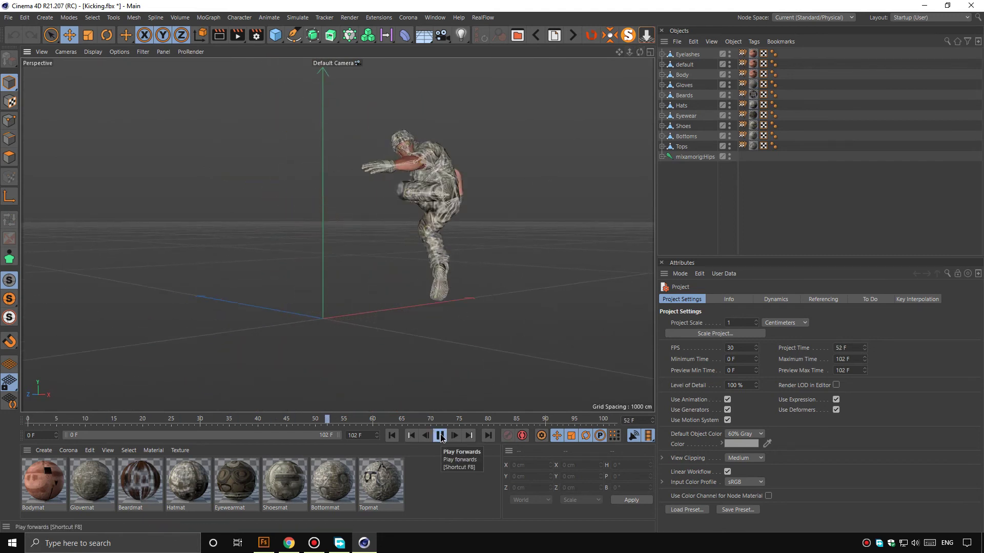
drag(634, 53, 368, 159)
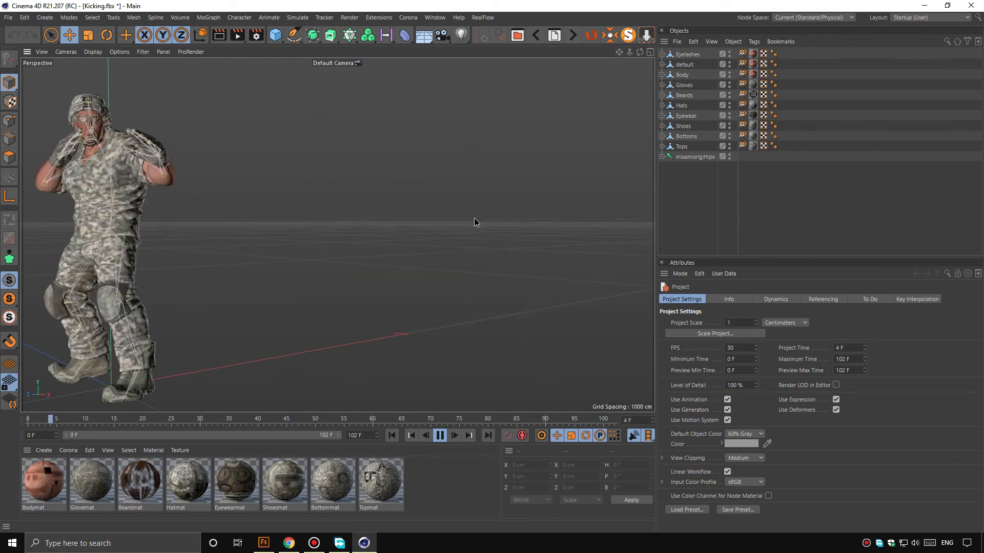
middle_click(390, 212)
middle_click(328, 225)
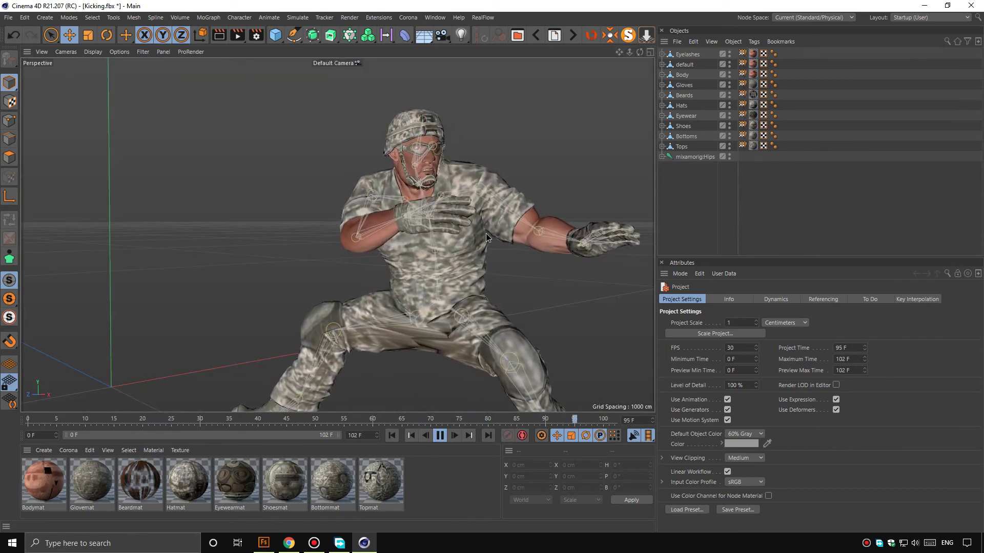
alt+drag(338, 235, 435, 273)
scroll(434, 269, up, 5)
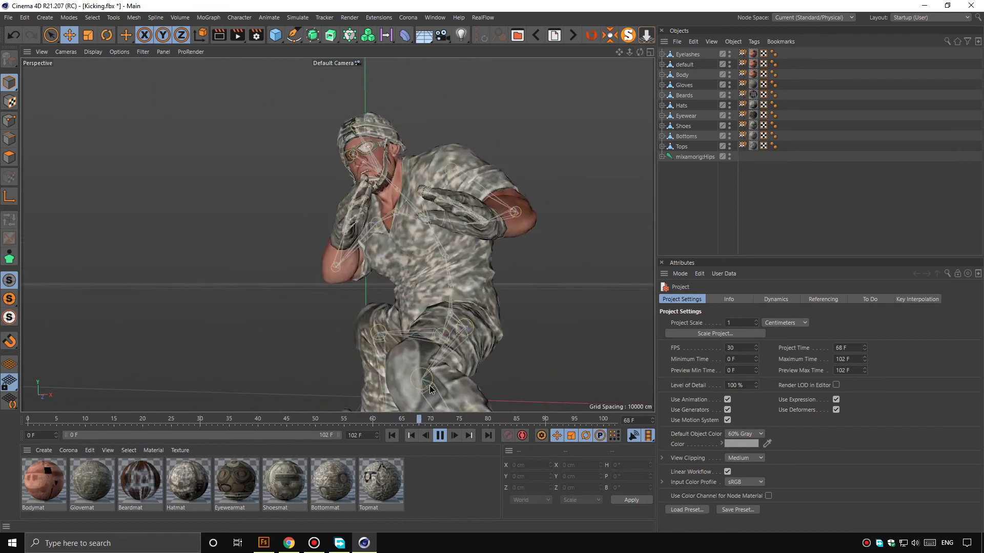
key(F8)
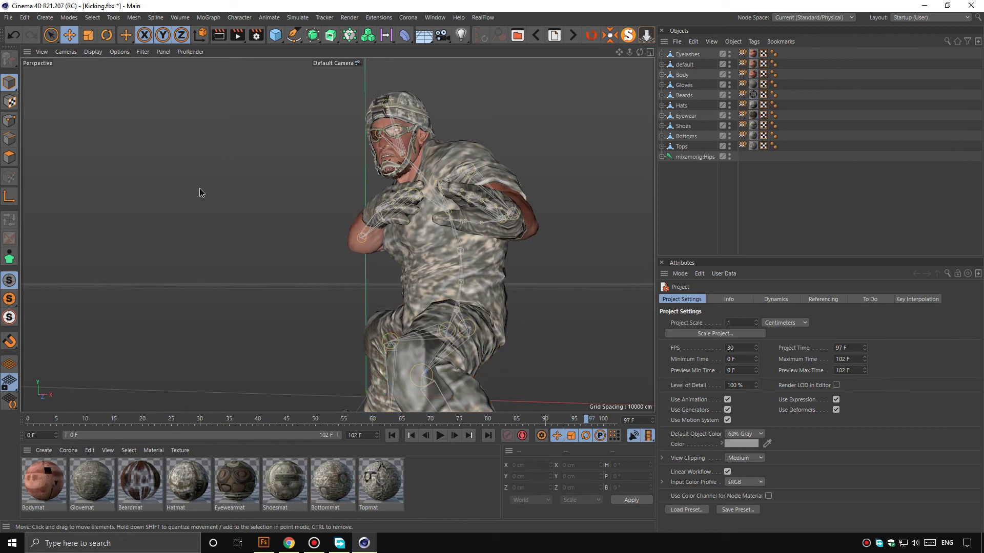
Step: Play the Kicking animation, pause on the fighting stance, and render a close upper-body view
drag(639, 52, 337, 235)
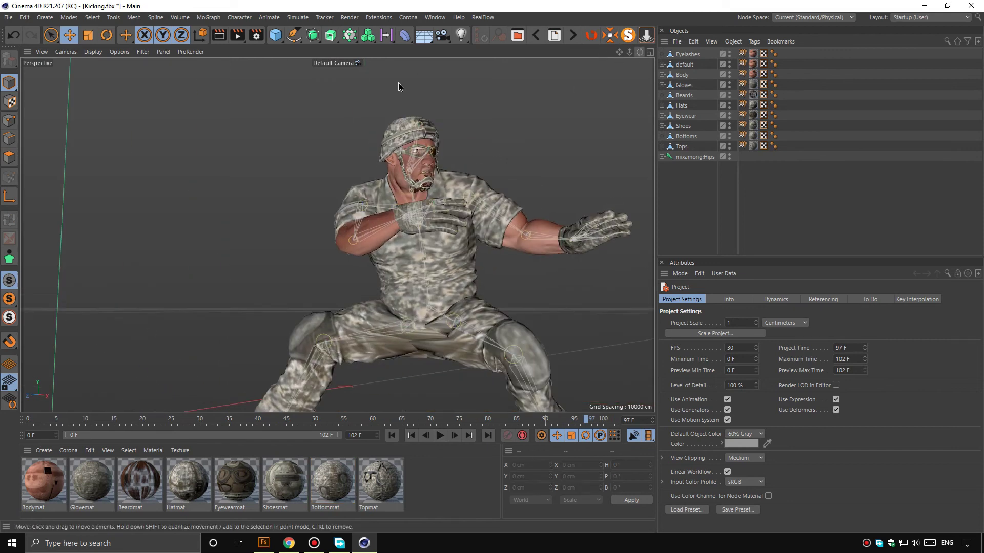
click(440, 435)
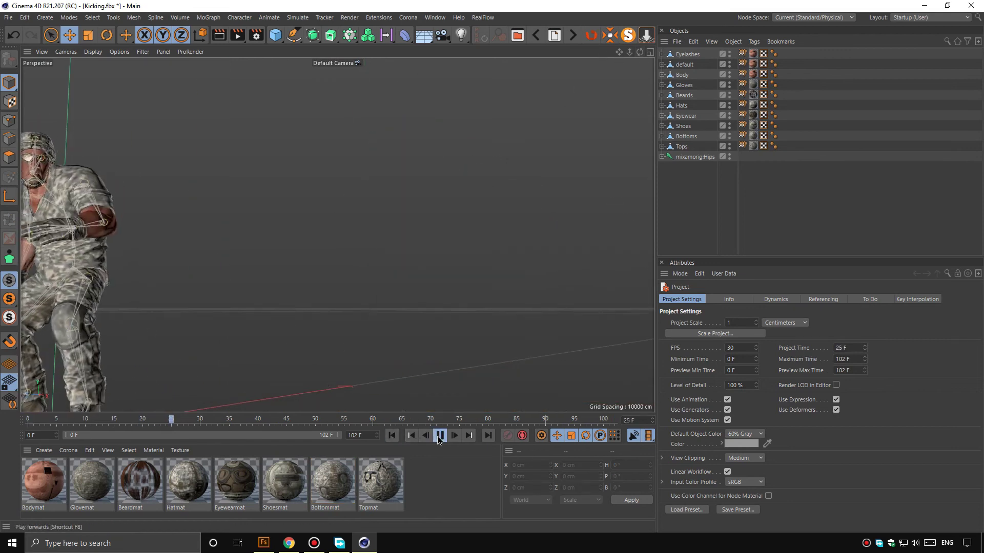
click(440, 435)
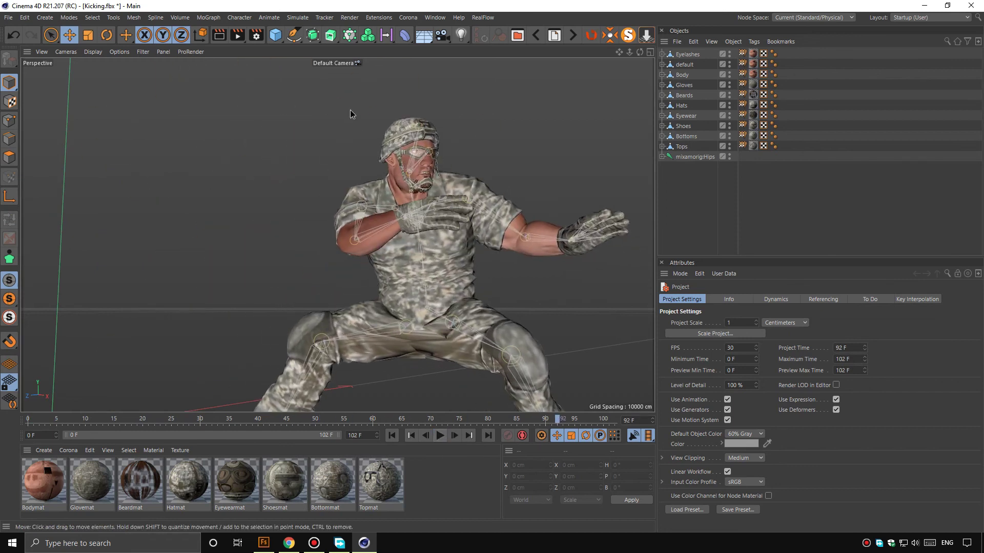
alt+right_drag(350, 114, 473, 213)
mouse_move(639, 53)
mouse_down()
mouse_move(337, 235)
mouse_move(503, 179)
mouse_up()
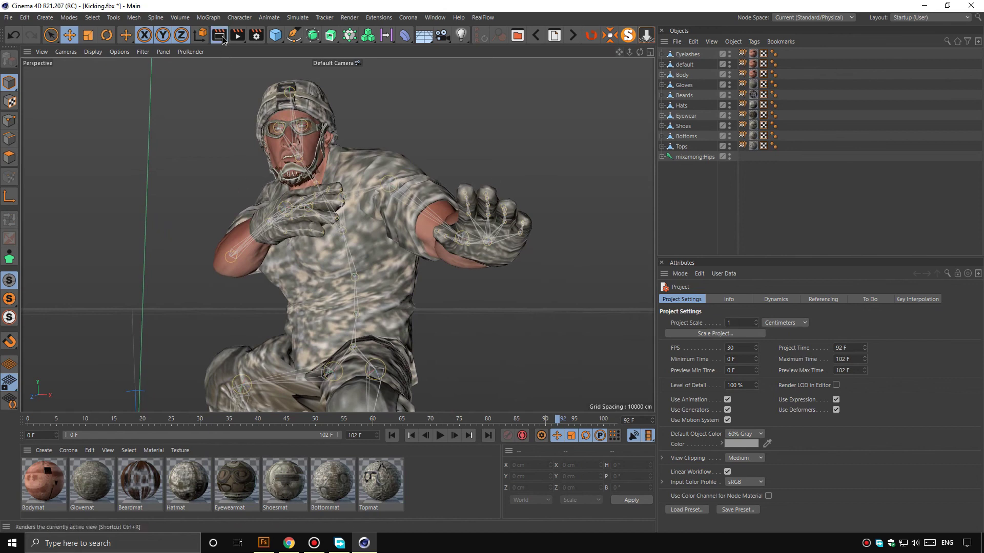
click(222, 39)
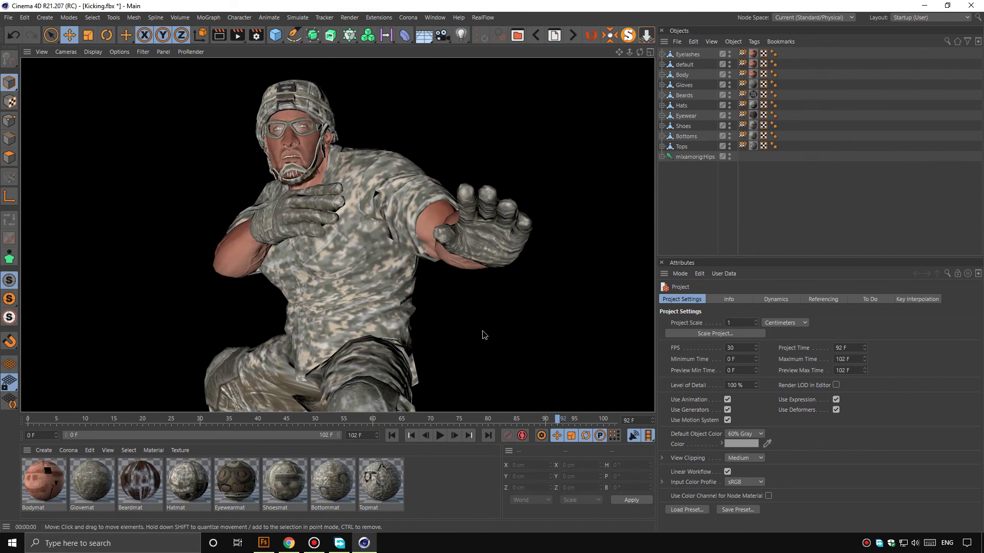
Step: Replace the camo soldier with Swat Guy from page 2 of Mixamo's stock characters
click(290, 544)
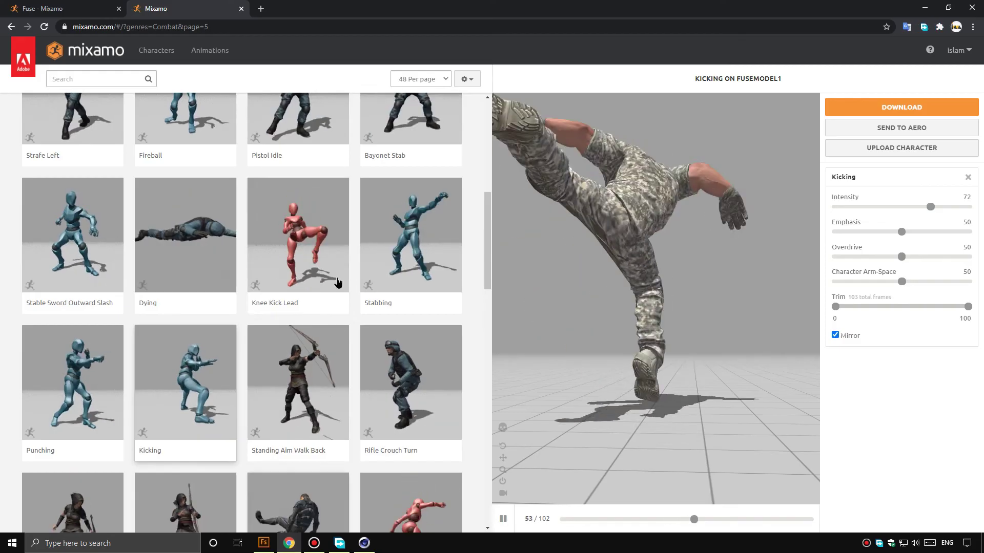
click(156, 50)
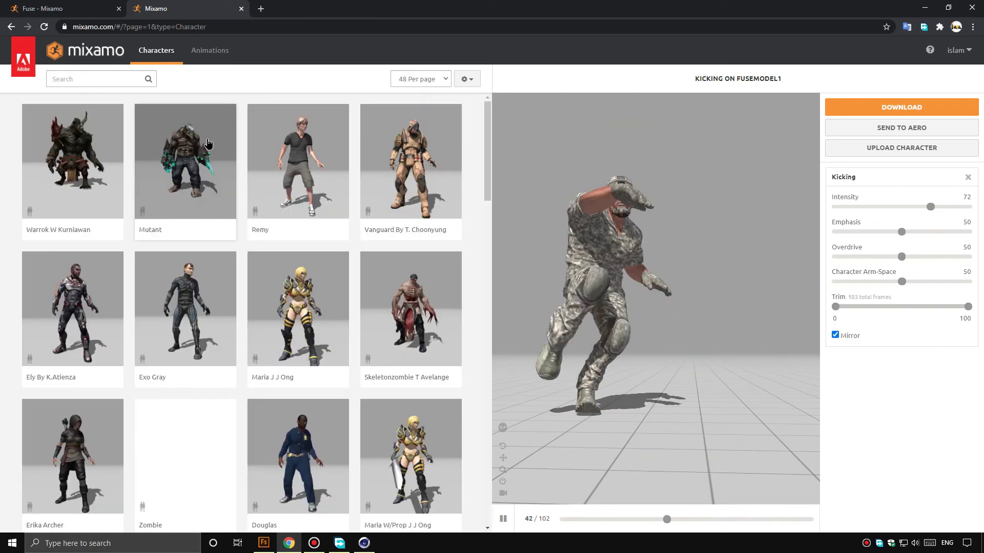
scroll(326, 335, down, 3)
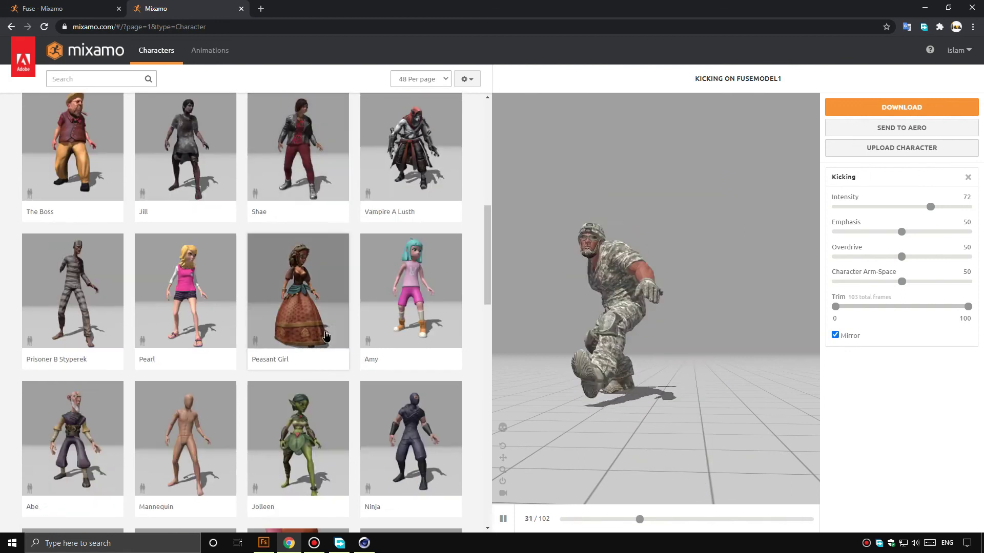
scroll(326, 336, down, 4)
scroll(325, 335, down, 4)
scroll(325, 336, down, 4)
scroll(326, 335, down, 4)
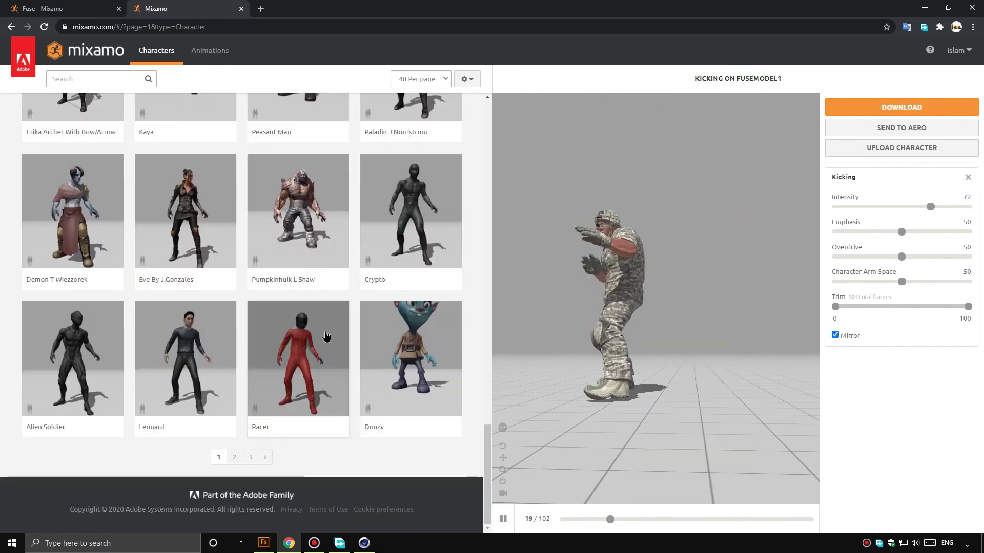
click(234, 457)
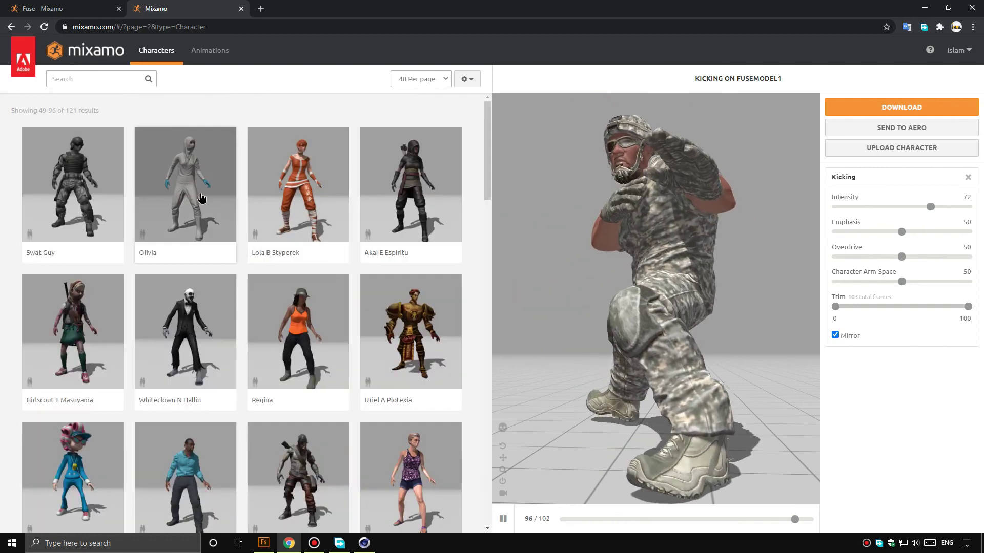
click(200, 171)
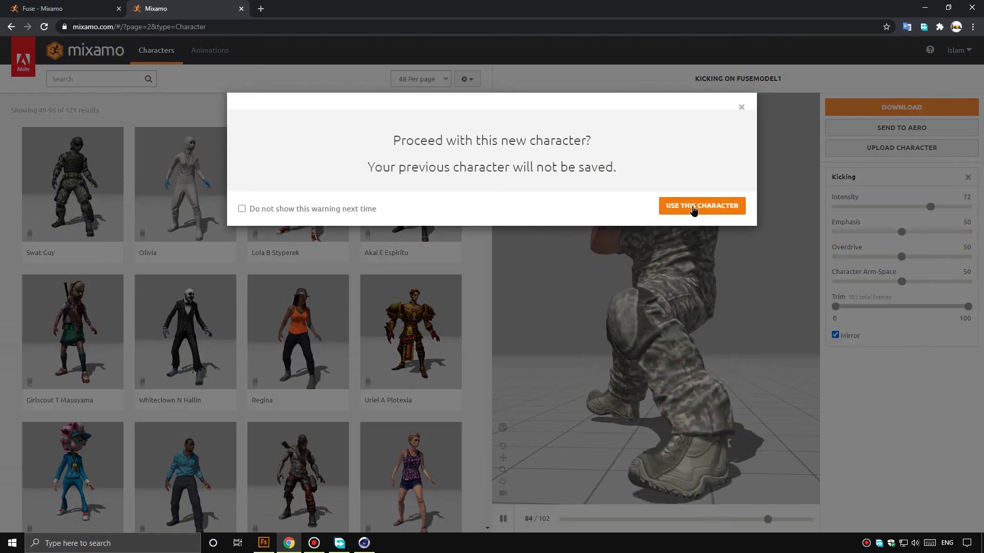
click(696, 207)
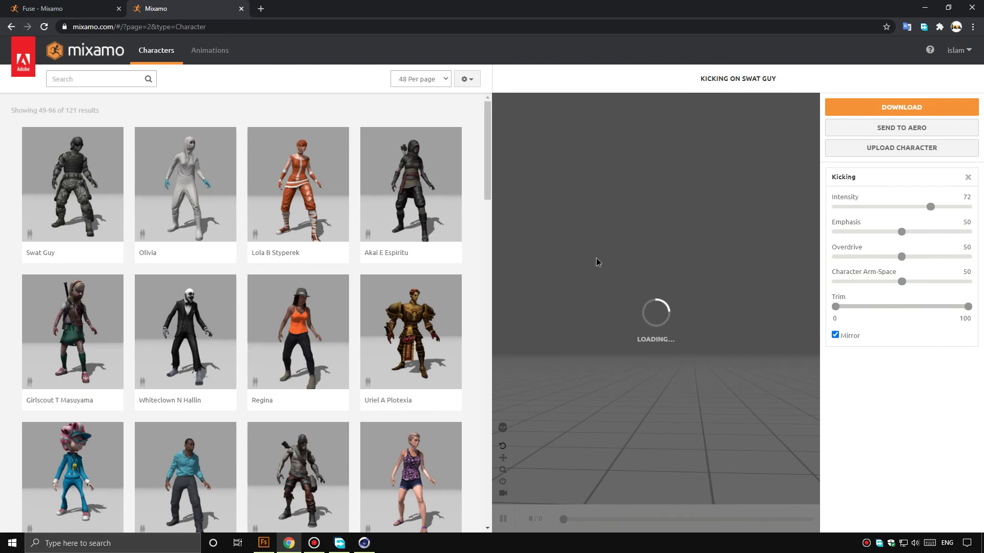